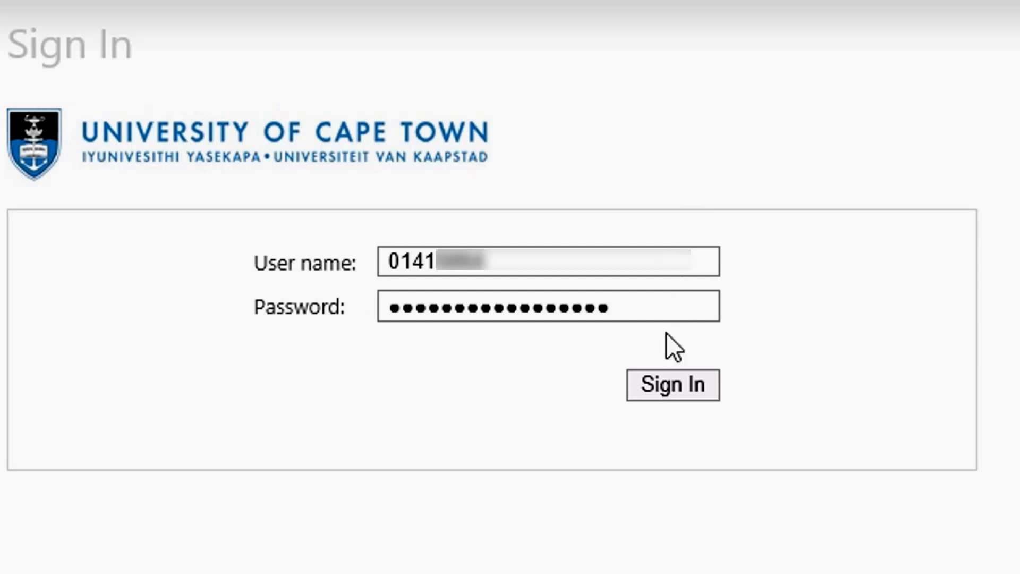
# Step: Sign in to the university research portal and open the publications list under Research Output
pyautogui.click(654, 386)
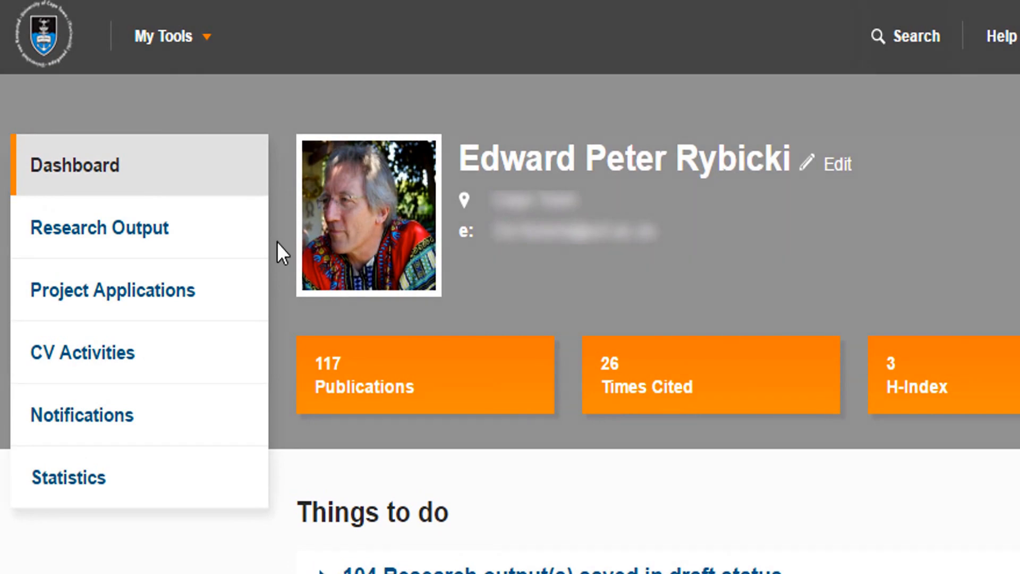
pyautogui.click(173, 234)
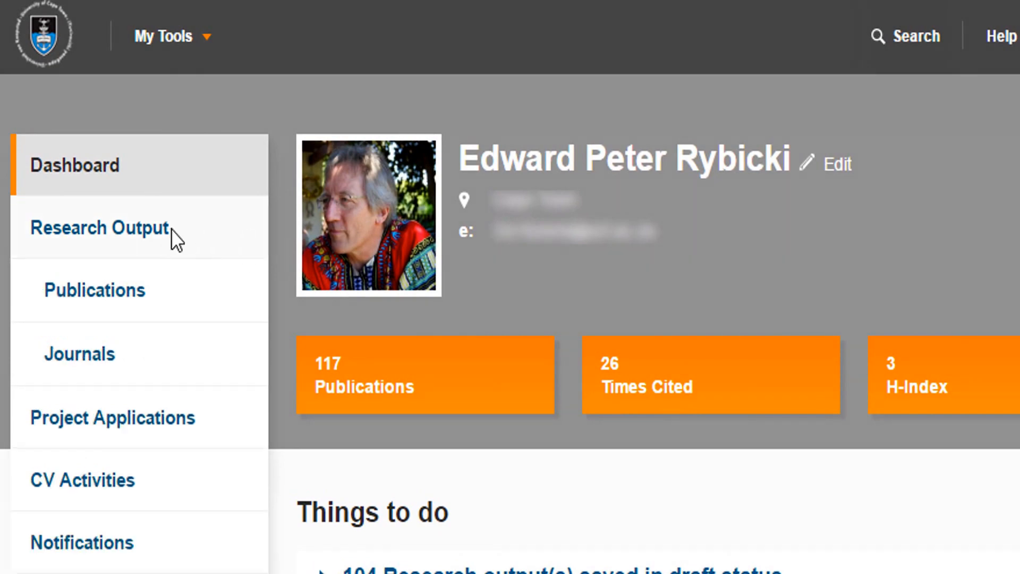
pyautogui.click(148, 292)
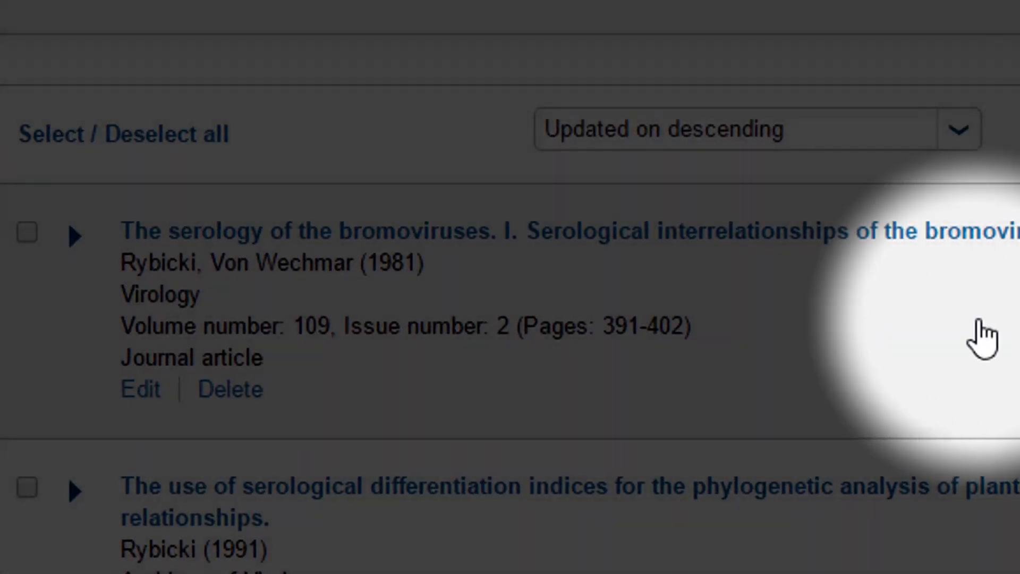
pyautogui.click(741, 237)
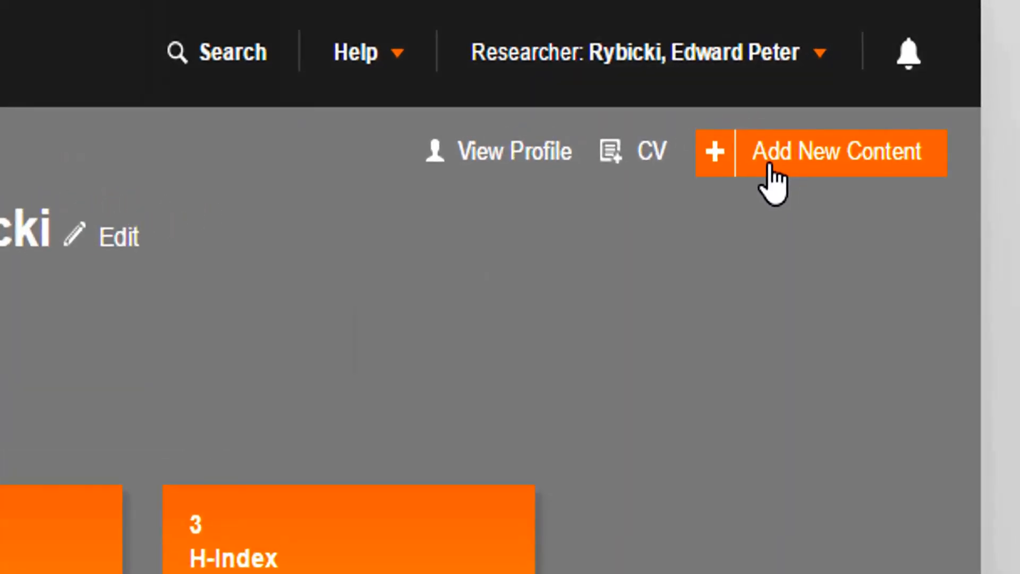
# Step: Open My Settings from the researcher account menu
pyautogui.click(900, 79)
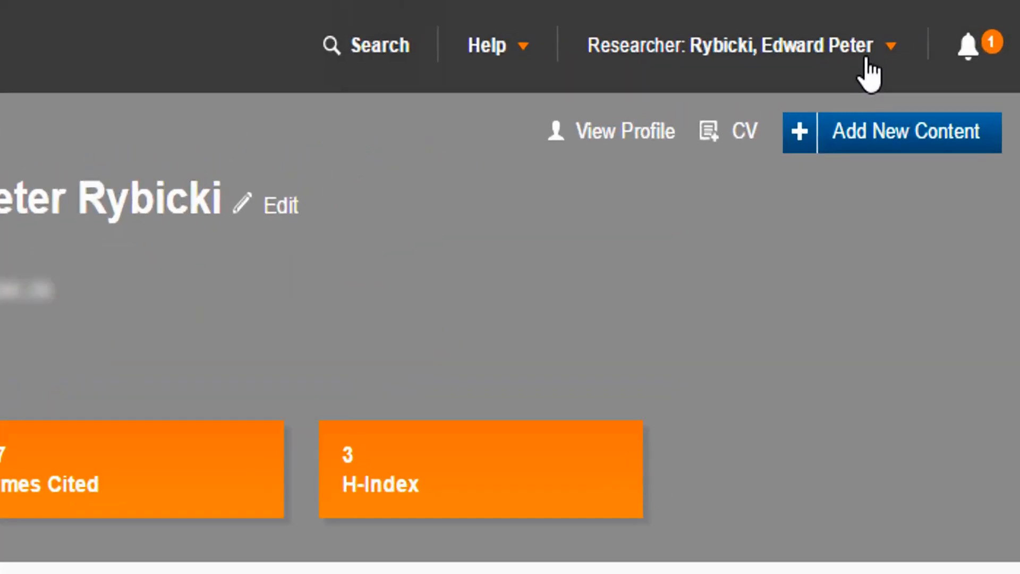
pyautogui.click(941, 31)
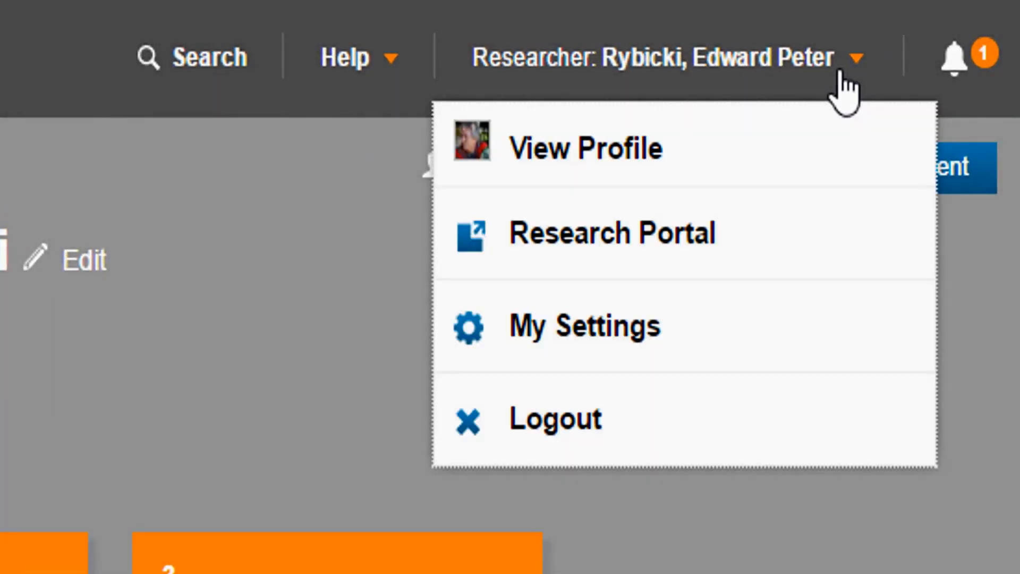
pyautogui.click(718, 326)
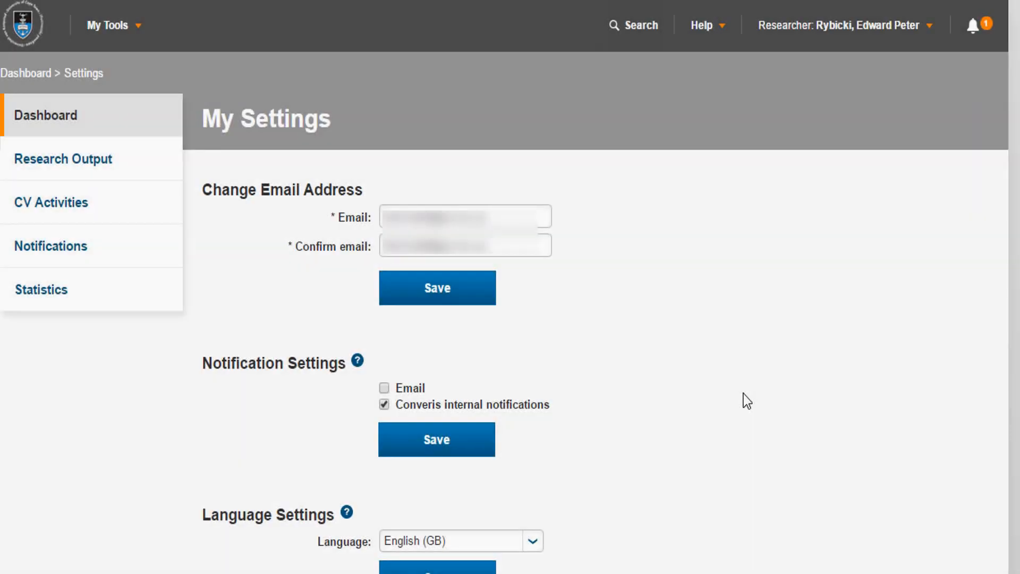
# Step: Enable e-mail notifications and save the notification settings
pyautogui.scroll(-5, 744, 396)
pyautogui.click(385, 130)
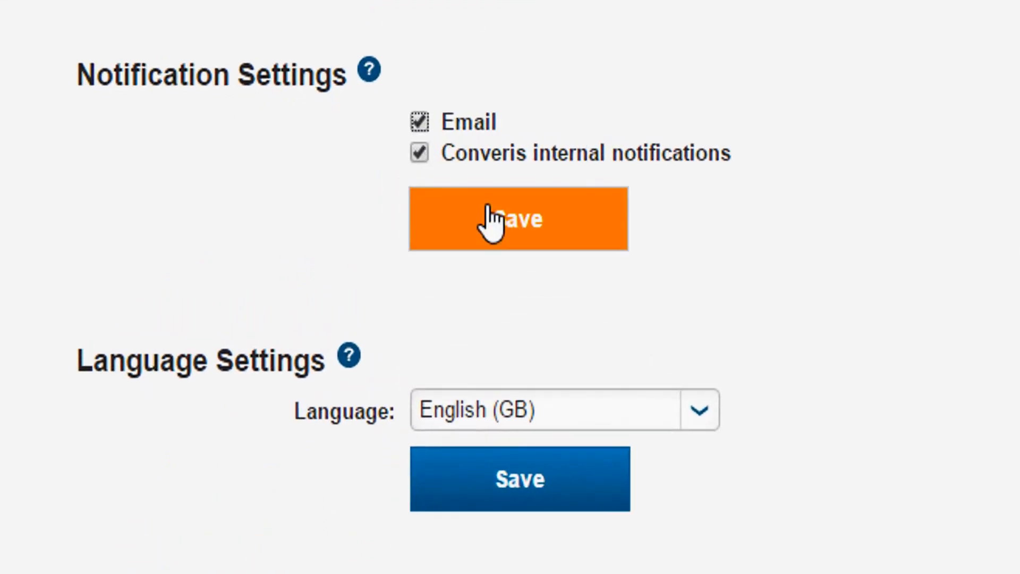
pyautogui.click(491, 221)
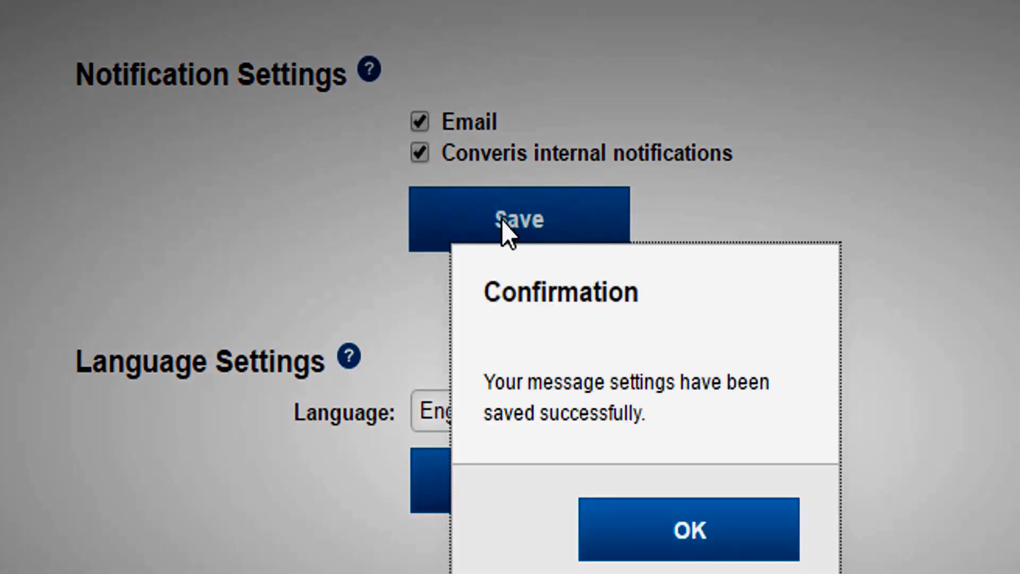
pyautogui.click(683, 531)
# Step: Delegate access to a colleague by searching the user delegation field for their name and adding them
pyautogui.click(490, 245)
pyautogui.write('zikhon')
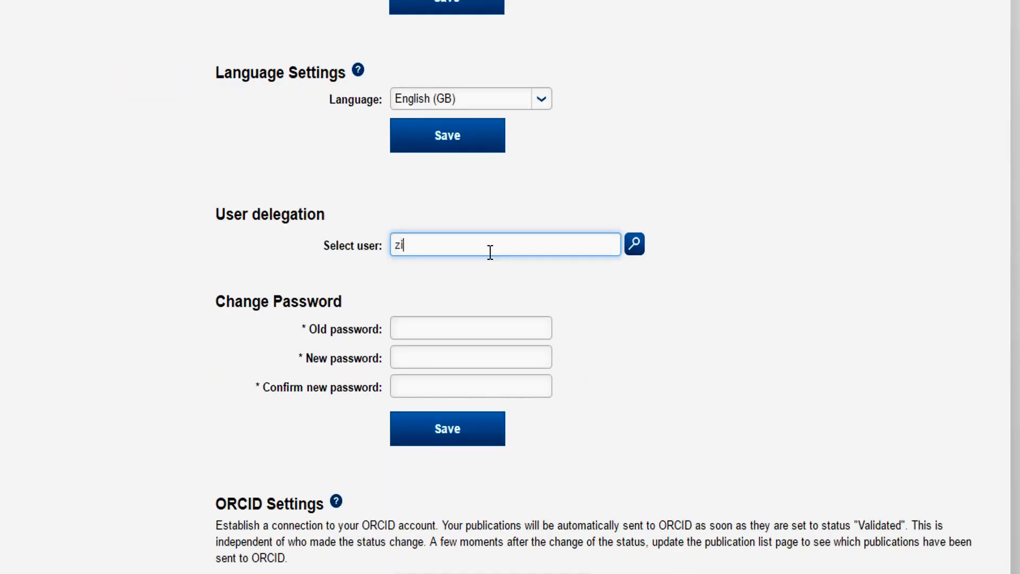
pyautogui.write('a')
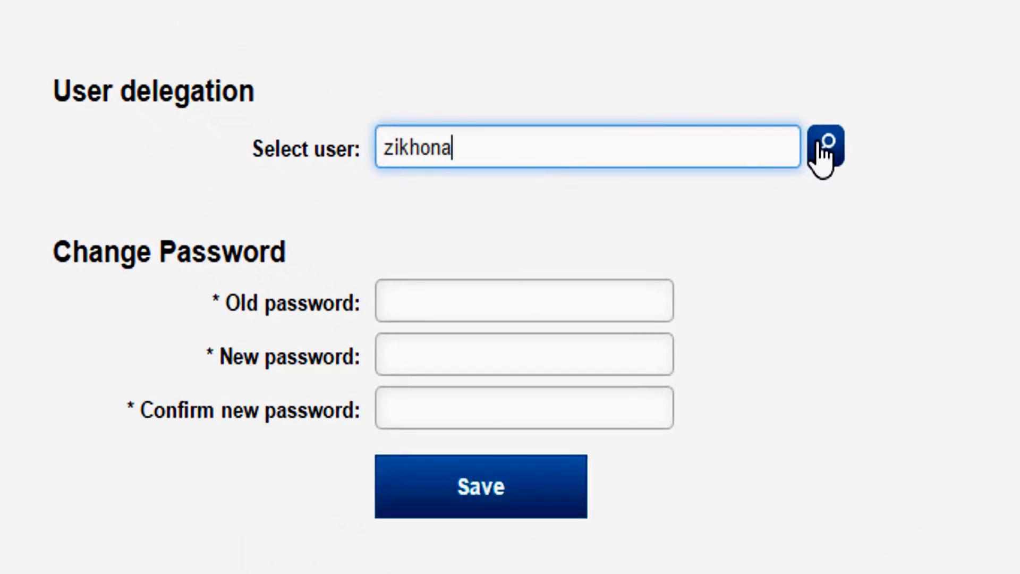
pyautogui.click(818, 142)
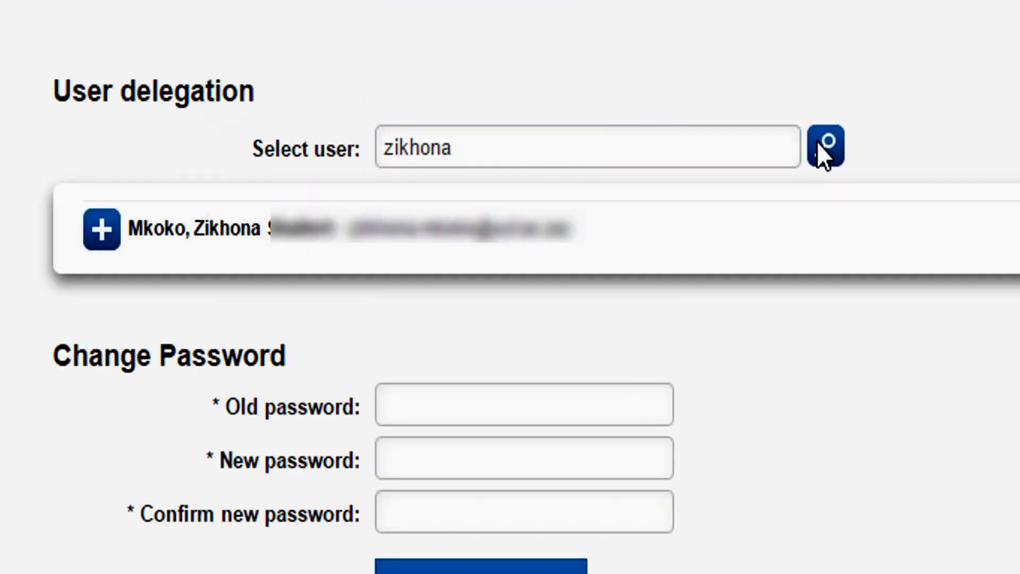
pyautogui.click(105, 234)
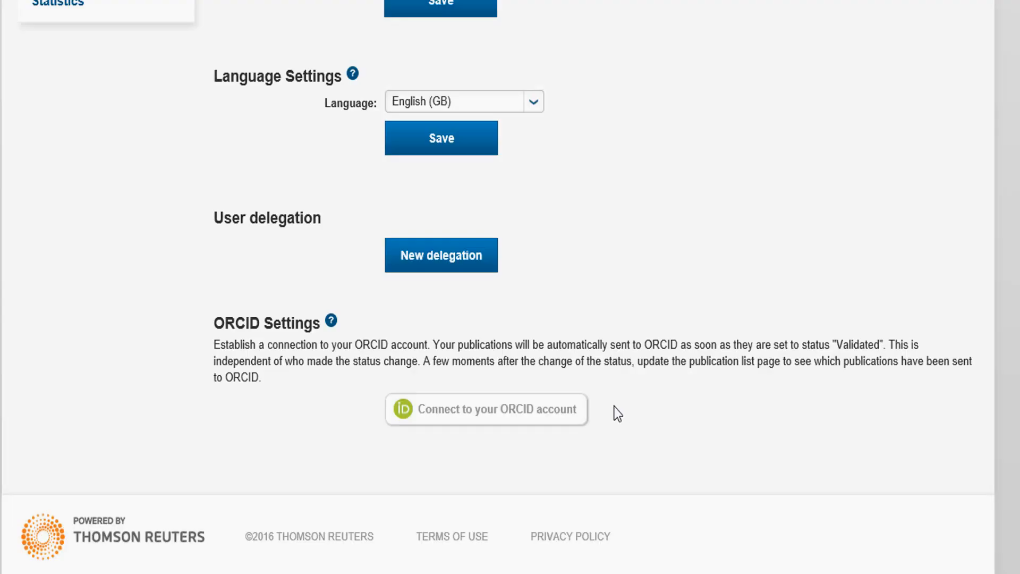
# Step: Start connecting an ORCID account and enter an existing account's e-mail and ORCID password
pyautogui.click(580, 412)
pyautogui.click(583, 38)
pyautogui.click(487, 324)
pyautogui.write('•••••••••••••••••')
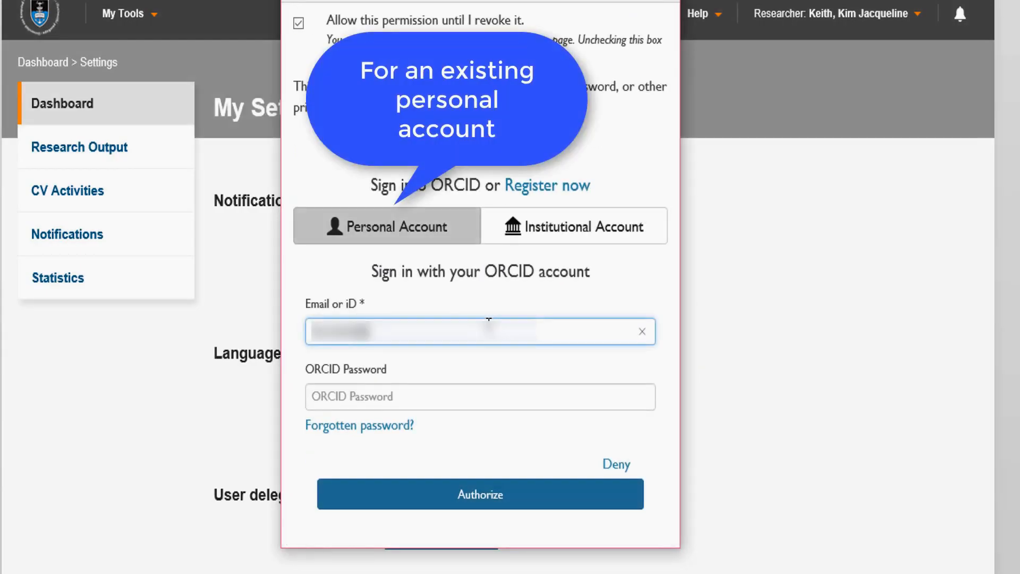
pyautogui.click(440, 394)
pyautogui.write('•••••••••')
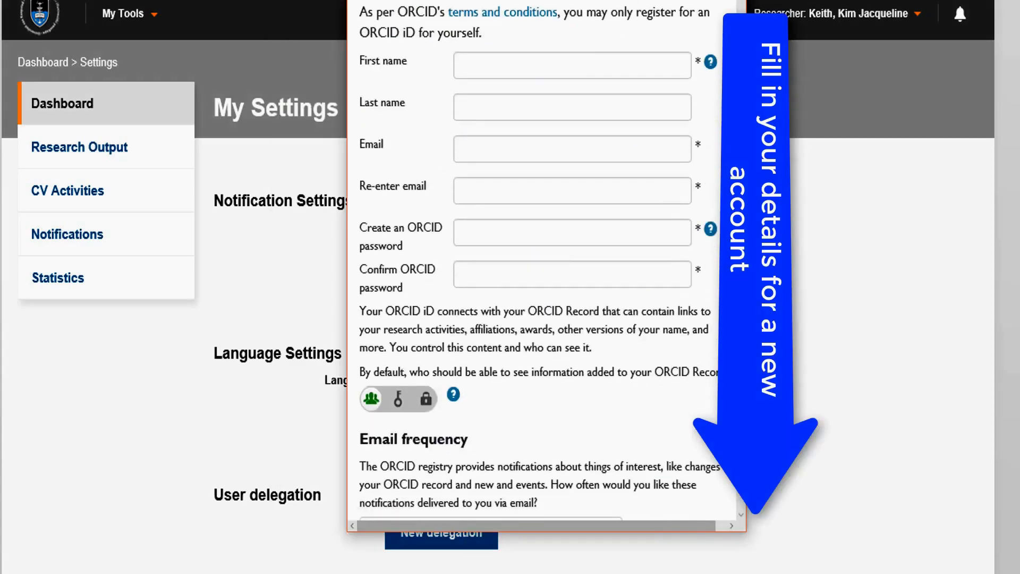
# Step: Fill in the new ORCID account's first name, last name and e-mail address
pyautogui.click(518, 66)
pyautogui.click(489, 104)
pyautogui.click(611, 149)
pyautogui.write('•••••••••••••••••')
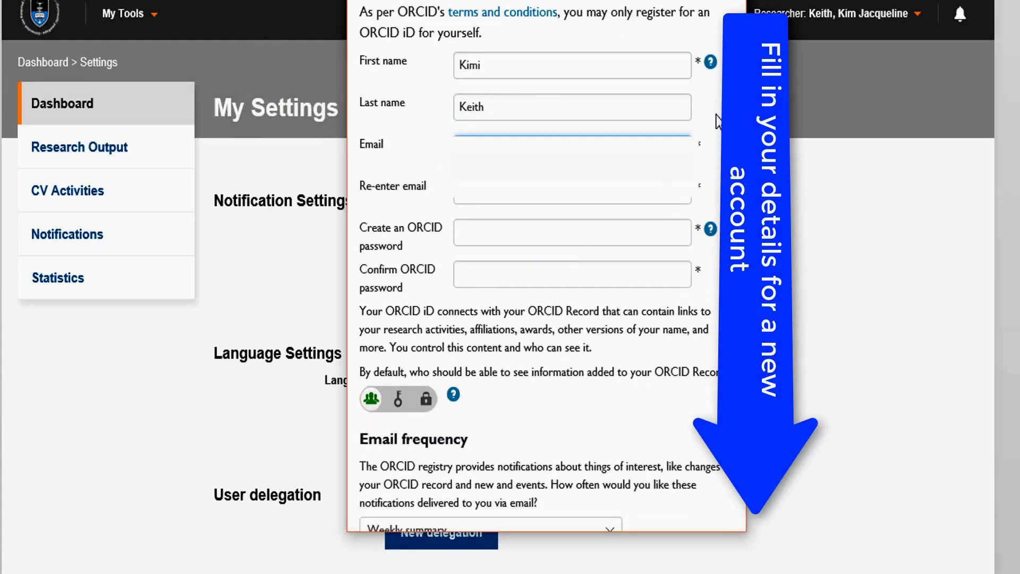
# Step: Re-enter the e-mail address, then create and confirm the ORCID password
pyautogui.click(653, 190)
pyautogui.write('•••••••••••••••••')
pyautogui.press('Tab')
pyautogui.write('••••••••••••••••••')
pyautogui.moveTo(524, 232); pyautogui.dragTo(413, 255)
pyautogui.write('••••••••••')
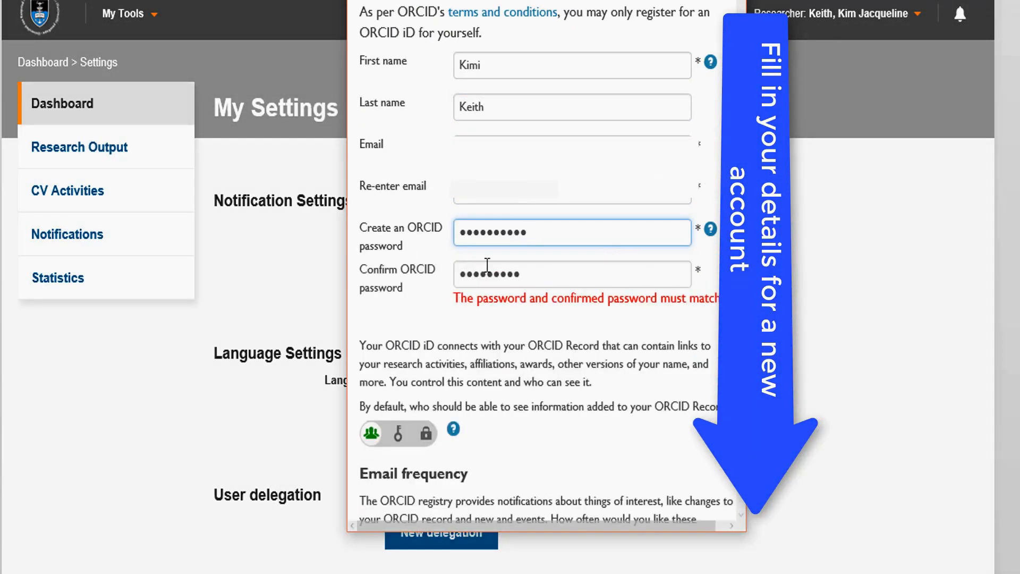
pyautogui.doubleClick(492, 274)
pyautogui.write('••••••••••')
# Step: Complete the reCAPTCHA by selecting all store-front images and verifying, then accept the ORCID terms
pyautogui.scroll(-3, 528, 285)
pyautogui.press('Return')
pyautogui.click(385, 272)
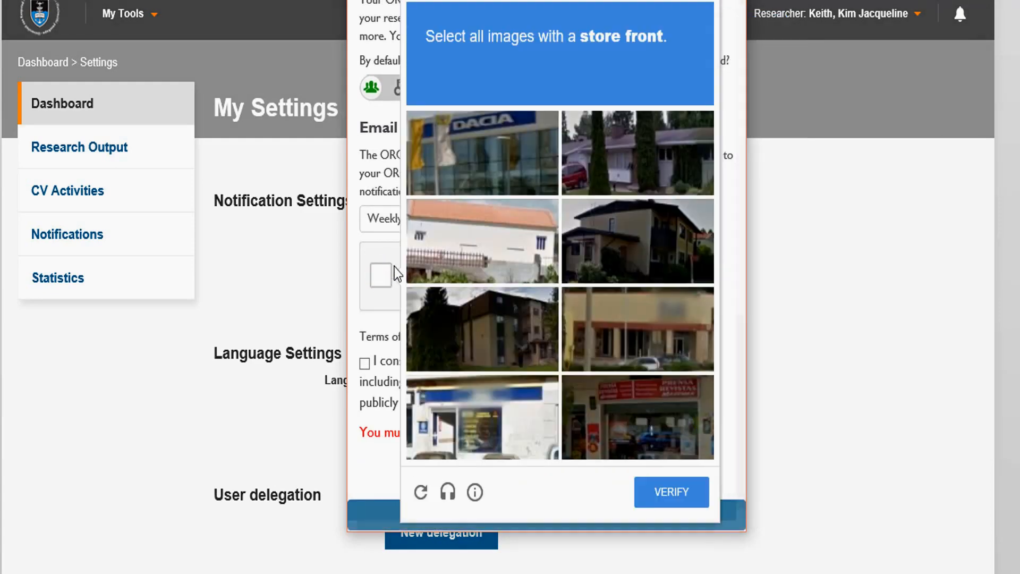
pyautogui.click(483, 162)
pyautogui.click(638, 417)
pyautogui.click(479, 416)
pyautogui.click(638, 330)
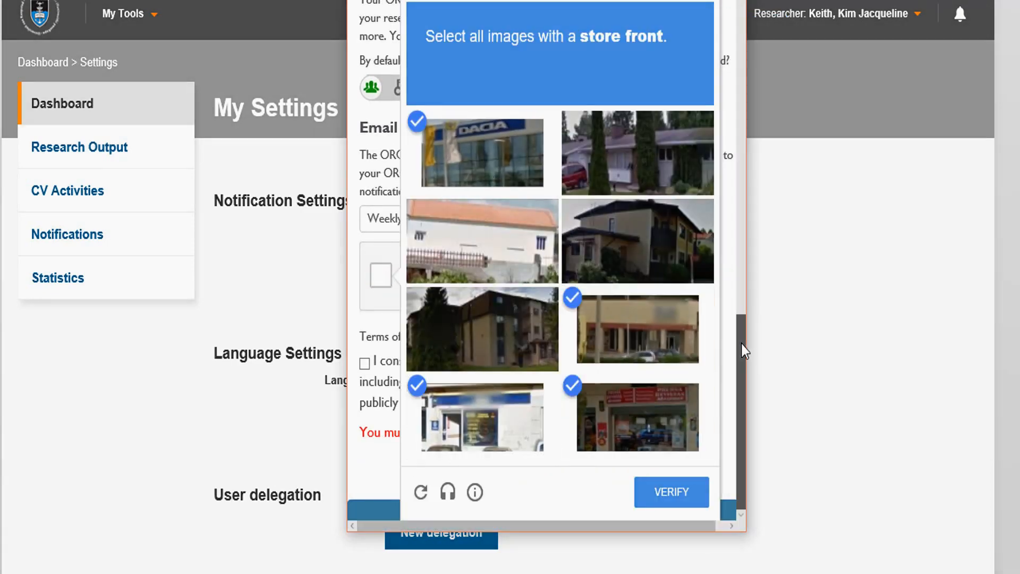
pyautogui.click(672, 491)
pyautogui.click(364, 363)
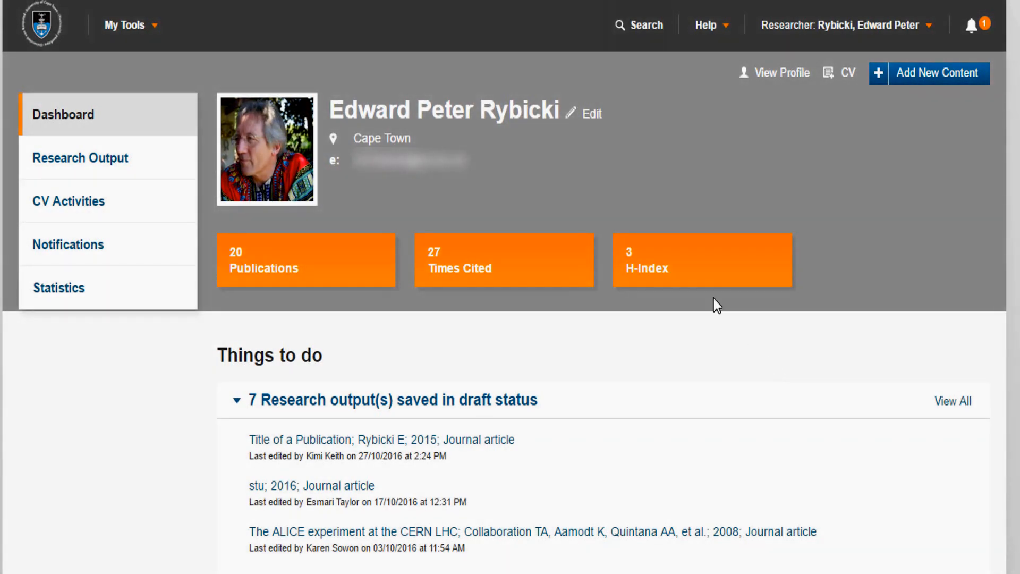
# Step: Edit the profile, upload the picture ed new pic_1024 from Downloads, and save
pyautogui.click(570, 121)
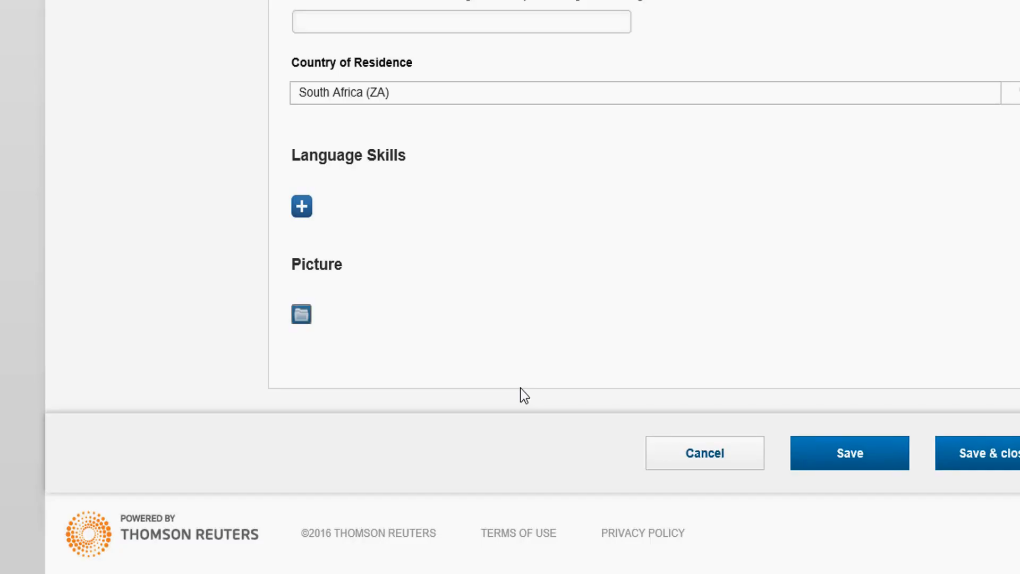
pyautogui.click(301, 316)
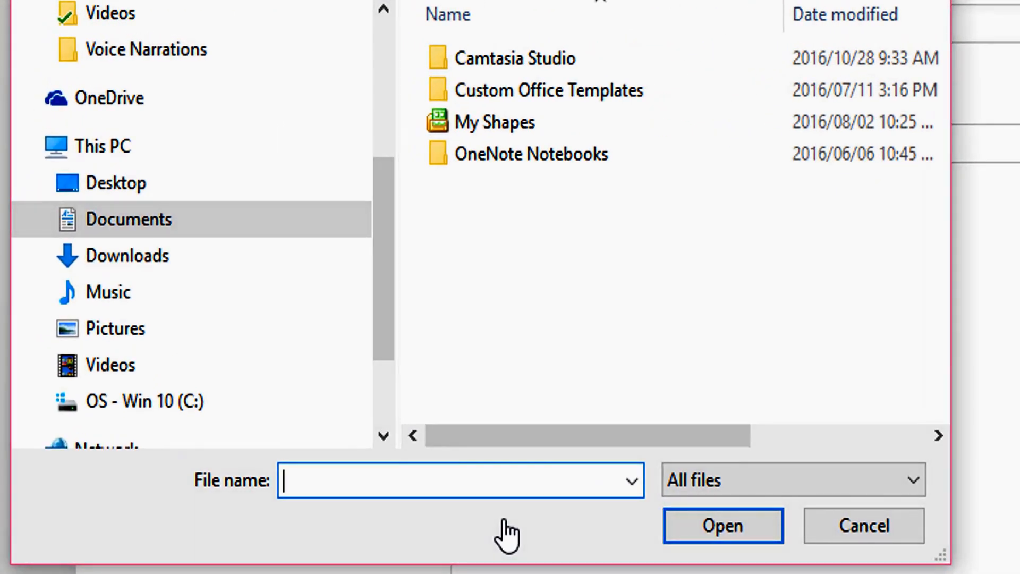
pyautogui.click(345, 256)
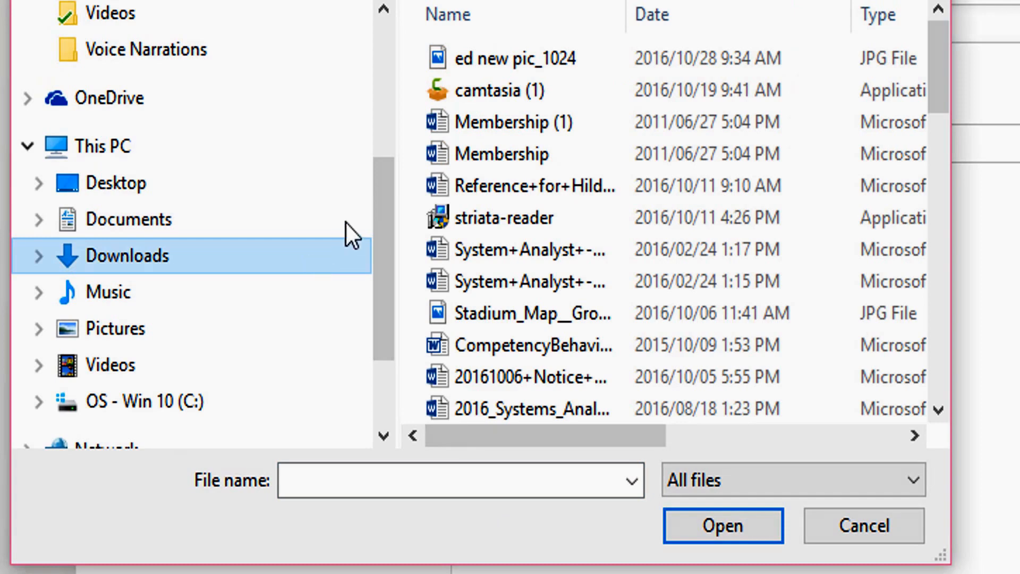
pyautogui.click(526, 63)
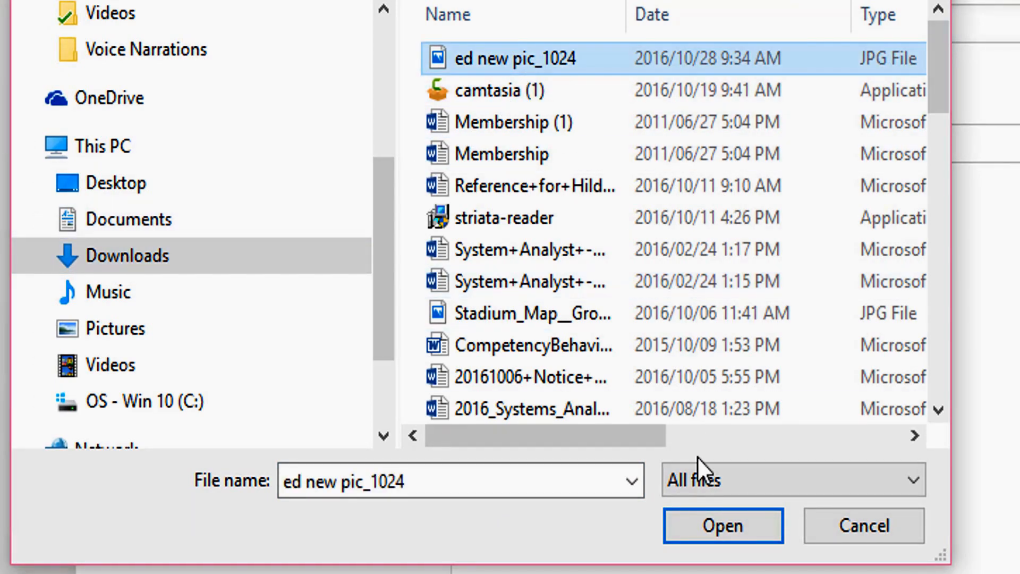
pyautogui.click(706, 528)
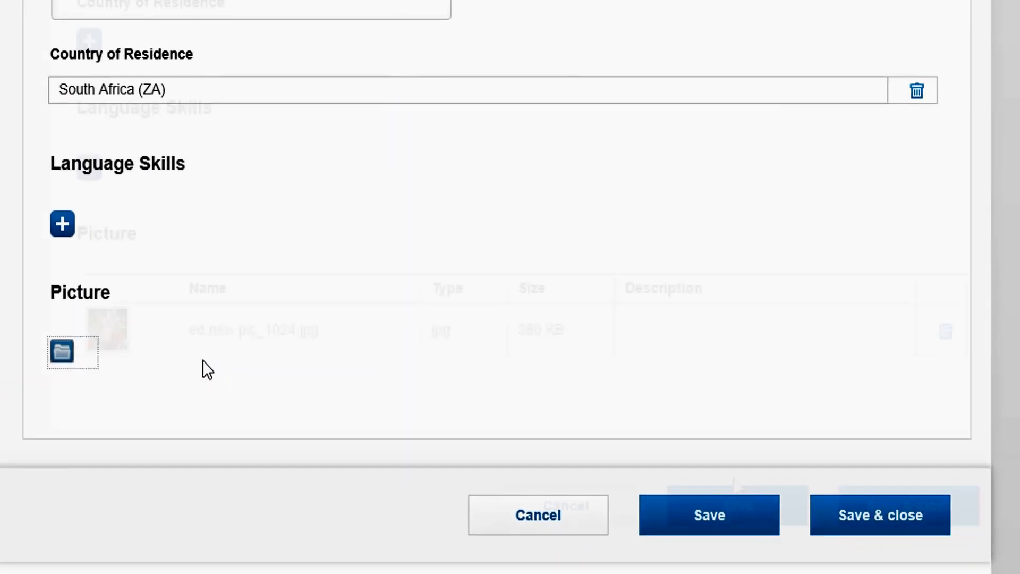
pyautogui.click(735, 512)
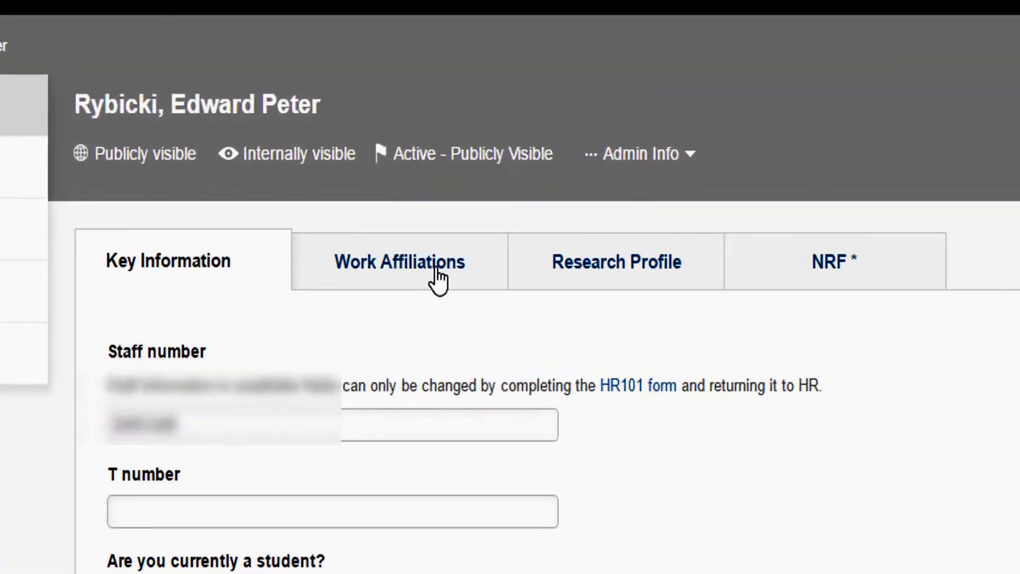
# Step: Add Infection and Immunity (Health sciences) as the scientific domain on the Research Profile by searching immu
pyautogui.click(417, 273)
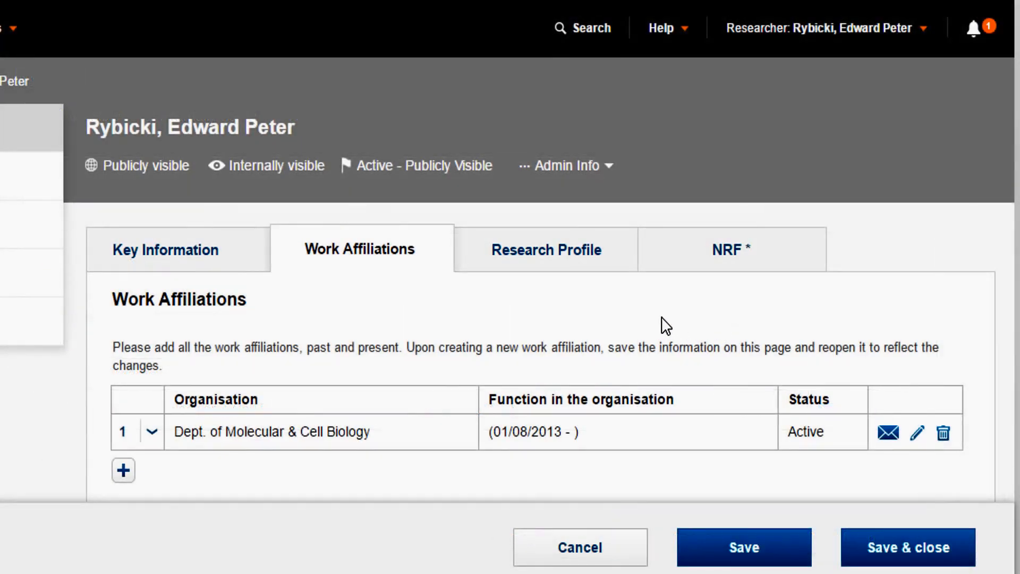
pyautogui.click(556, 243)
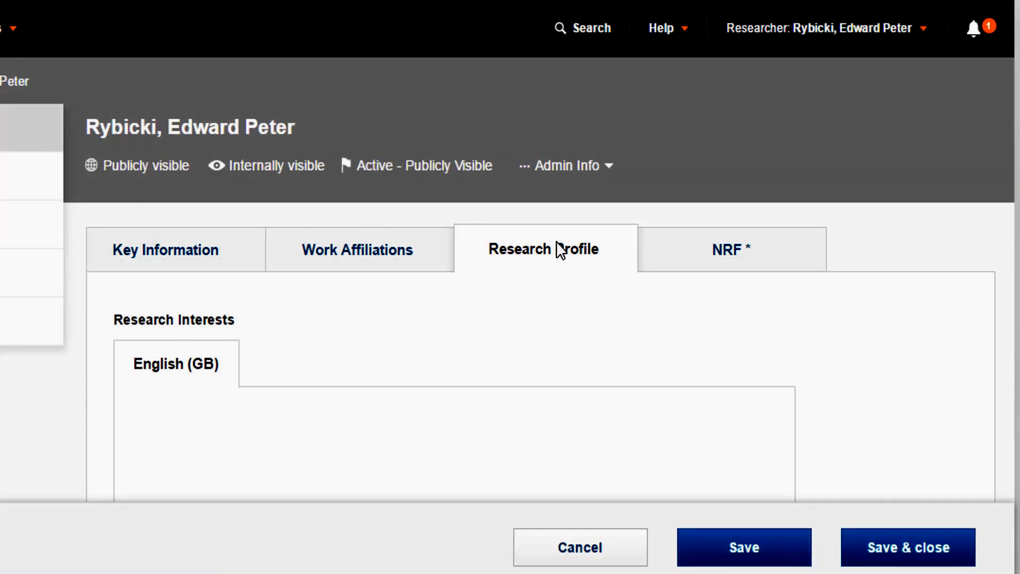
pyautogui.scroll(-10, 560, 246)
pyautogui.scroll(-10, 455, 250)
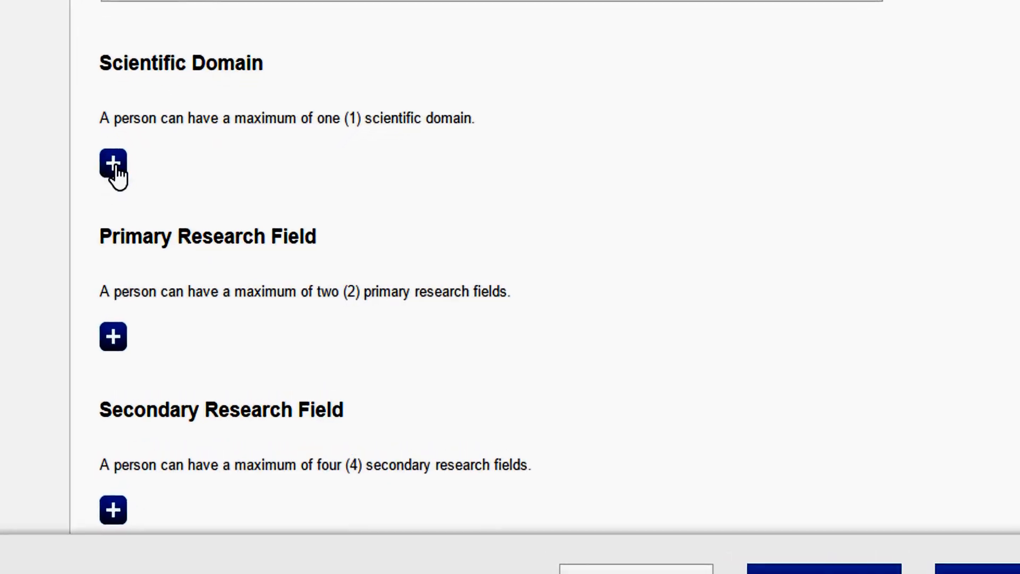
pyautogui.click(113, 163)
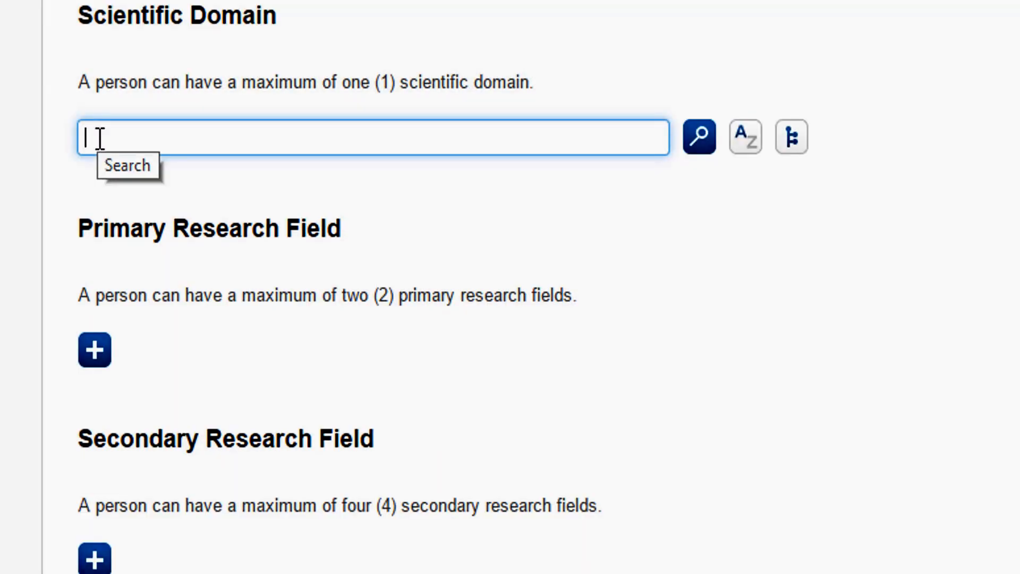
pyautogui.write('immu')
pyautogui.click(699, 139)
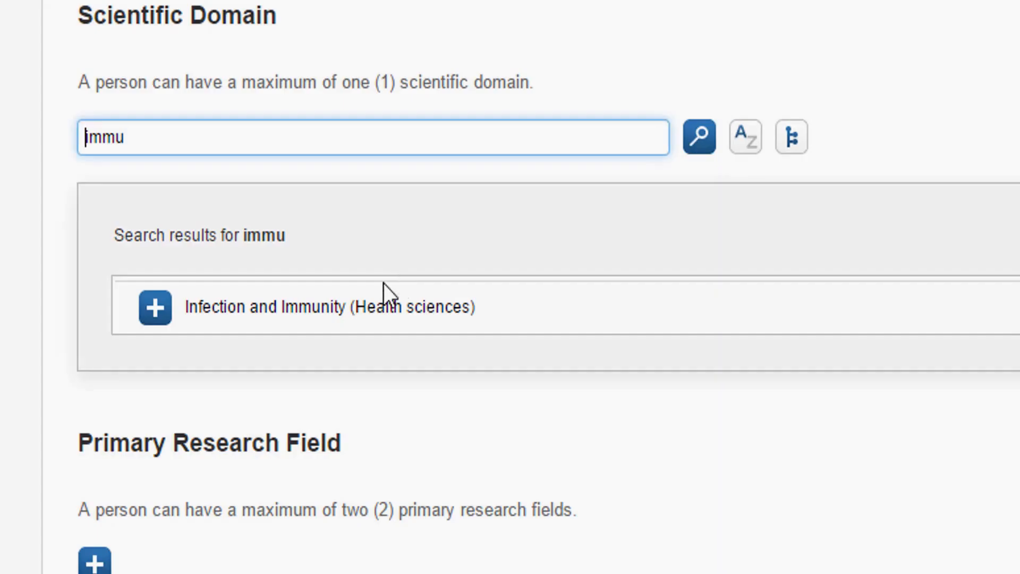
pyautogui.click(157, 334)
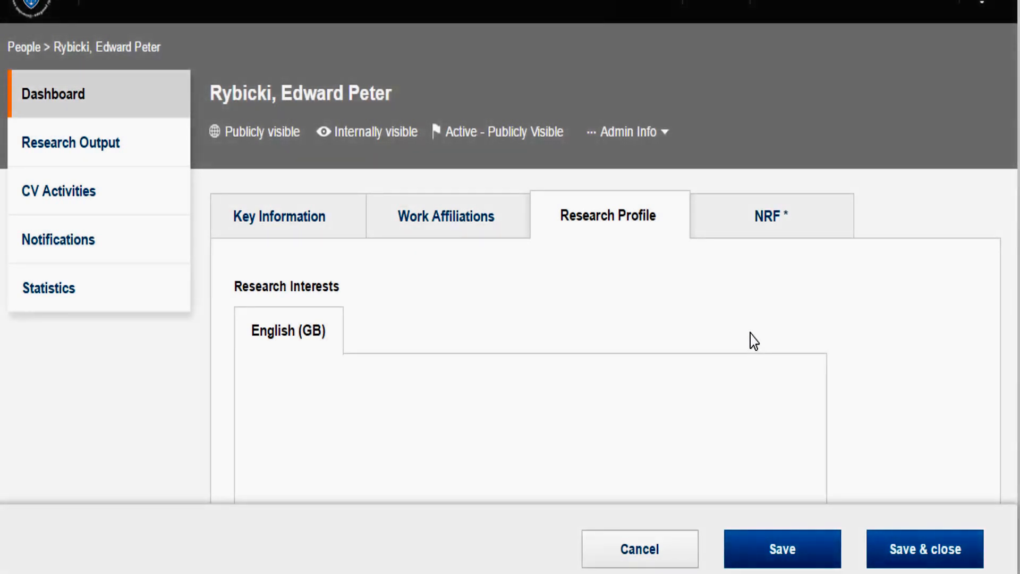
# Step: Review the fields on the profile's NRF information tab
pyautogui.click(772, 228)
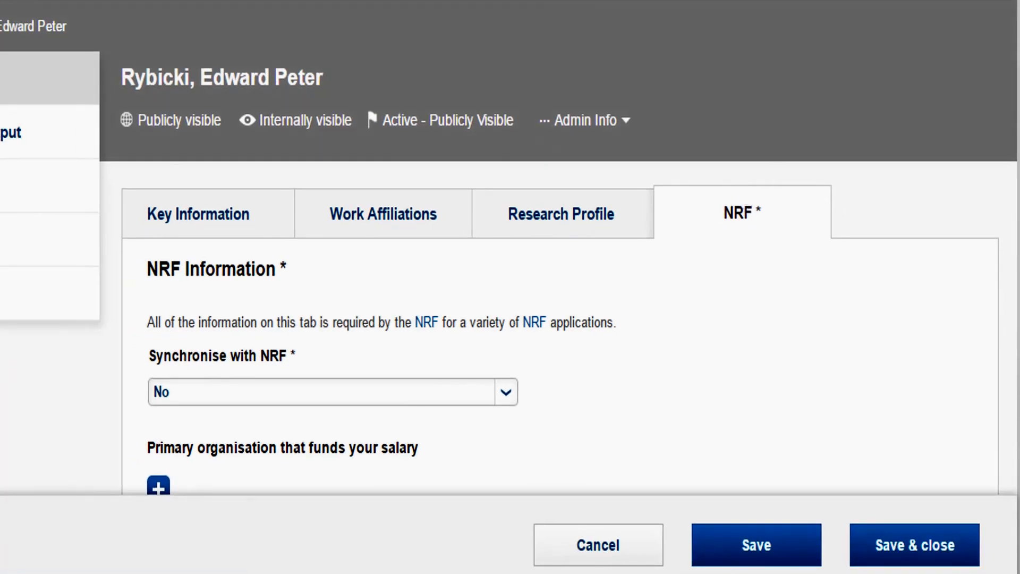
pyautogui.scroll(-7, 511, 248)
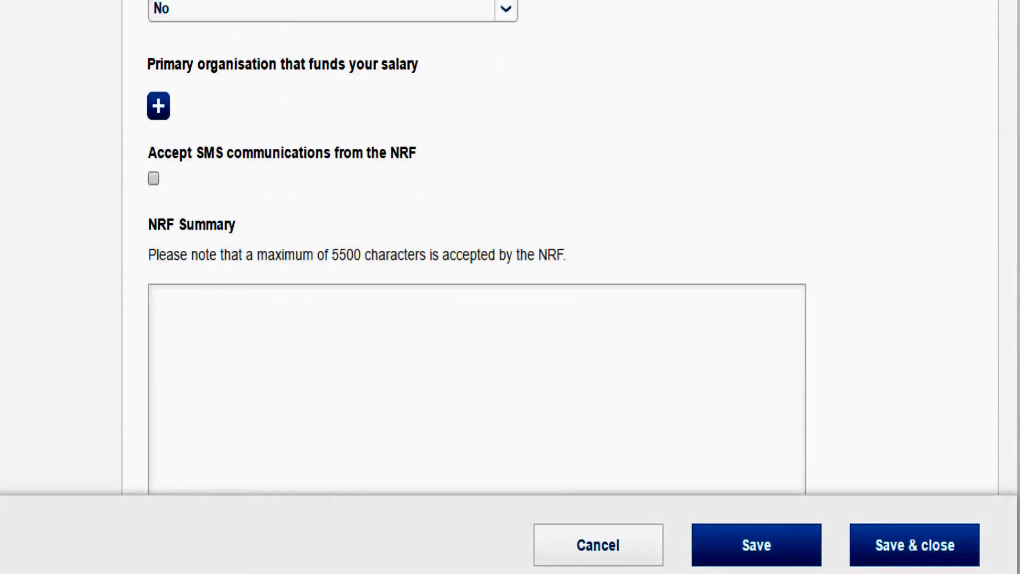
pyautogui.scroll(-5, 510, 319)
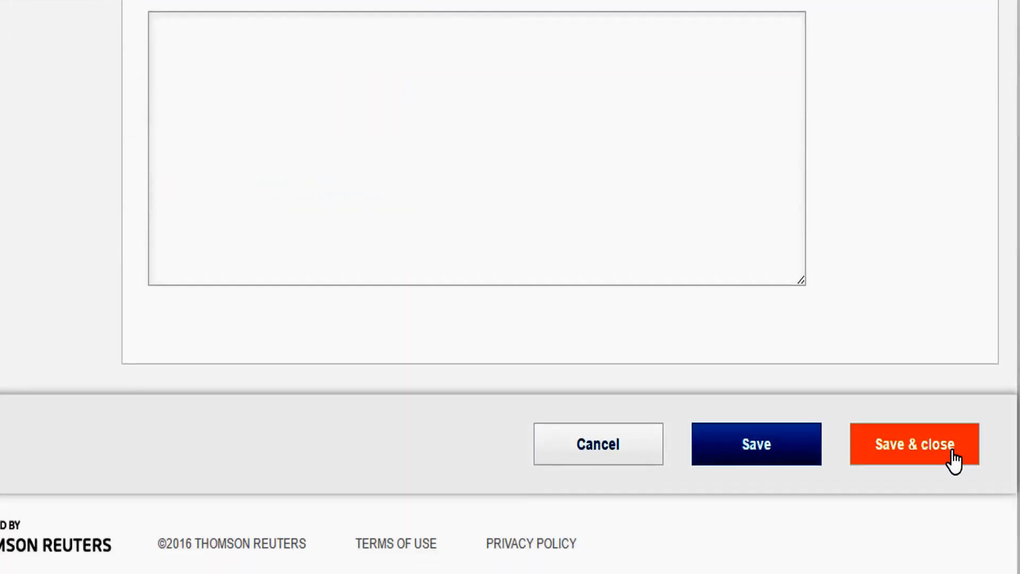
# Step: Save and close the profile, setting its status to Active - Publicly Visible
pyautogui.click(954, 457)
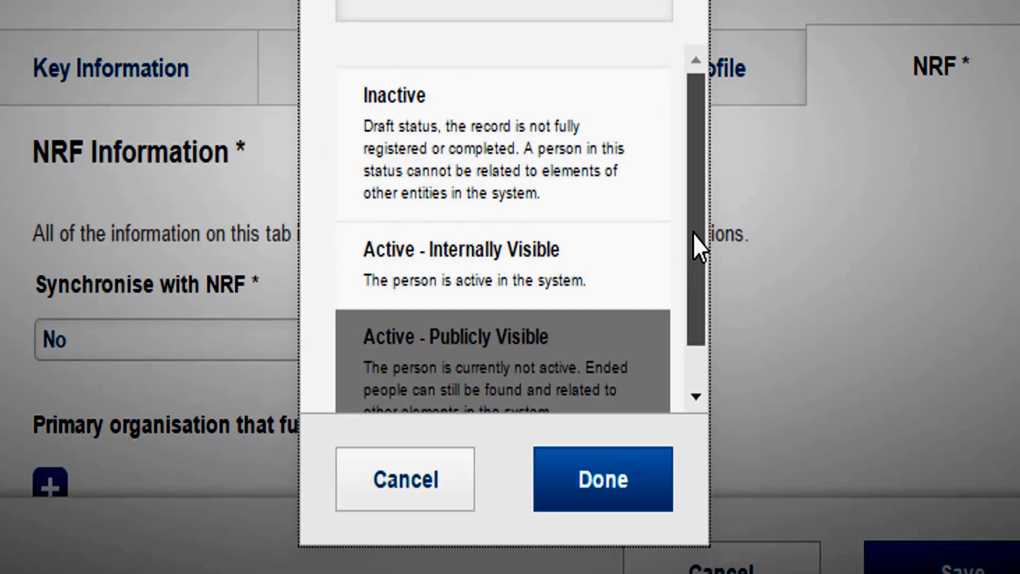
pyautogui.moveTo(694, 232); pyautogui.dragTo(700, 266)
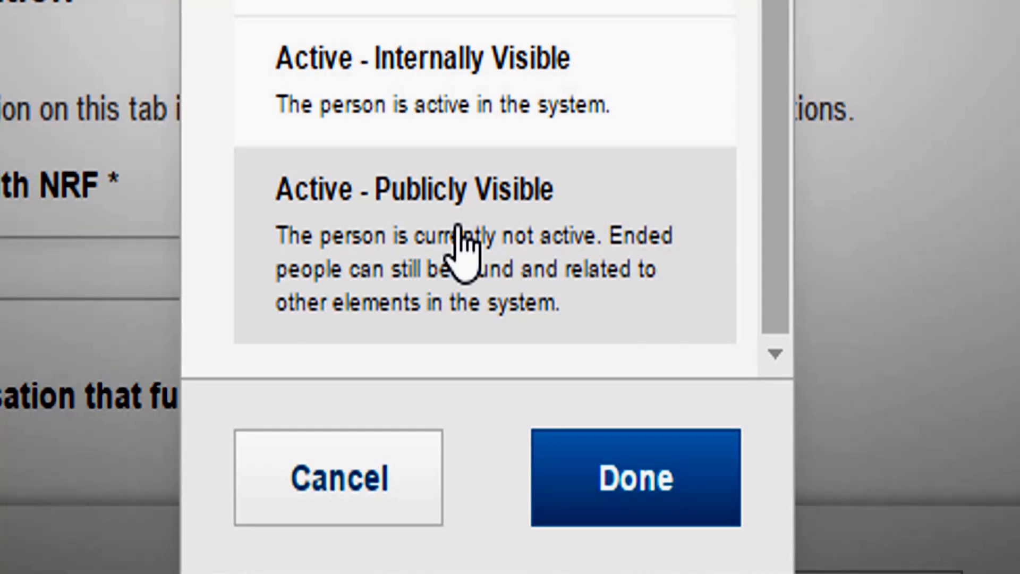
pyautogui.click(598, 217)
pyautogui.click(608, 483)
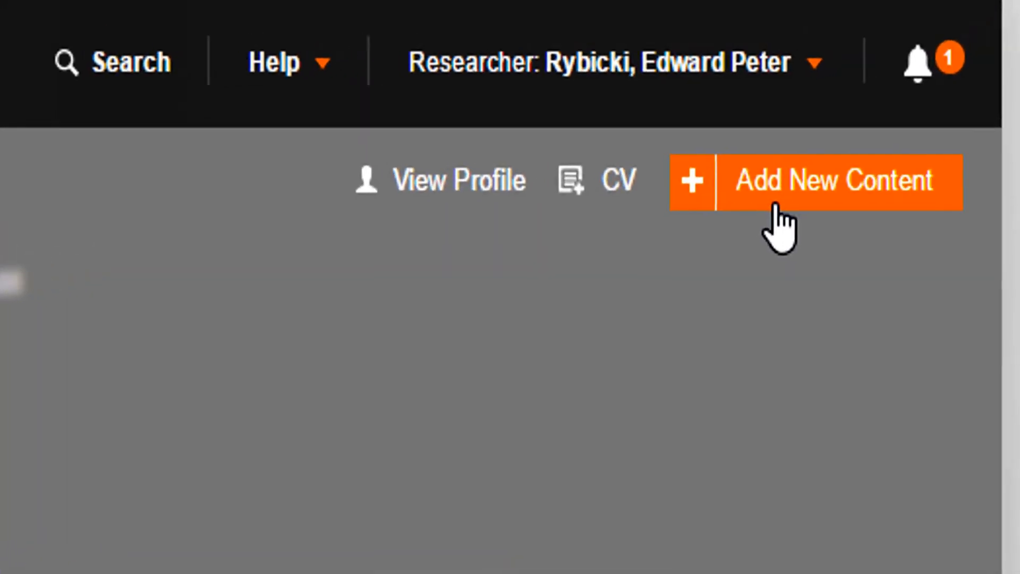
# Step: Start adding new CV activity content and review the descriptions of the available CV activity types
pyautogui.click(914, 89)
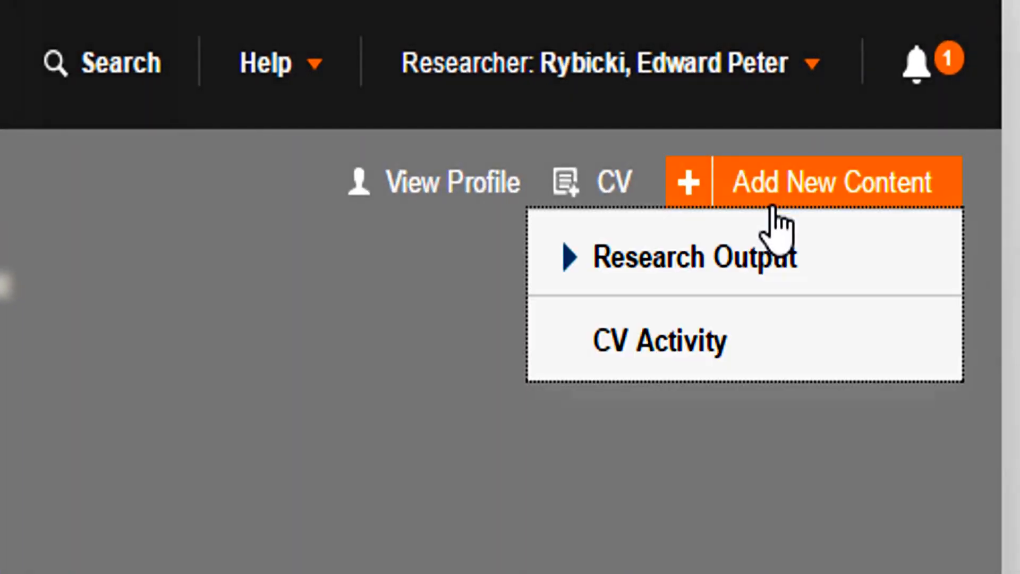
pyautogui.click(719, 333)
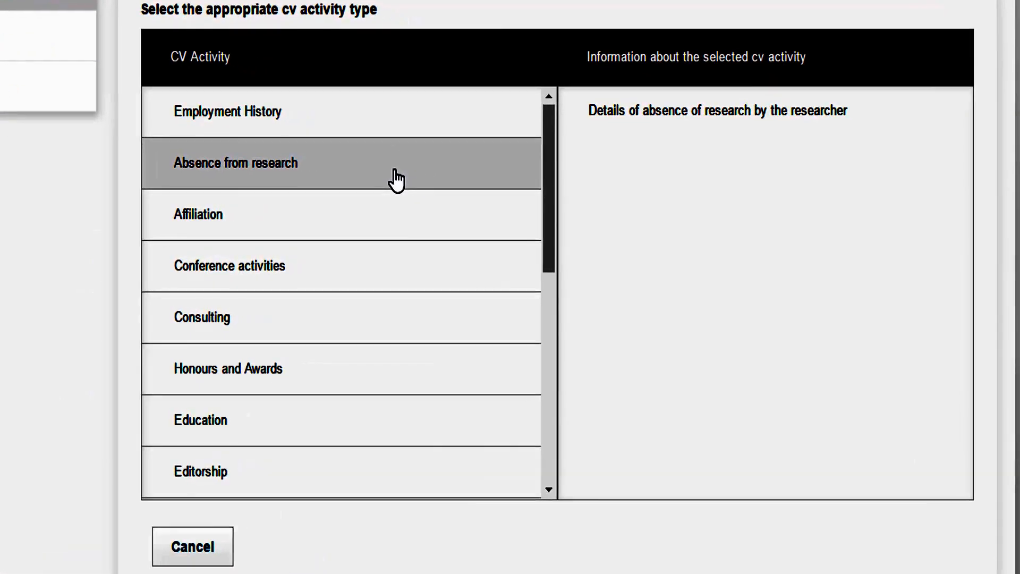
pyautogui.click(321, 165)
pyautogui.click(303, 257)
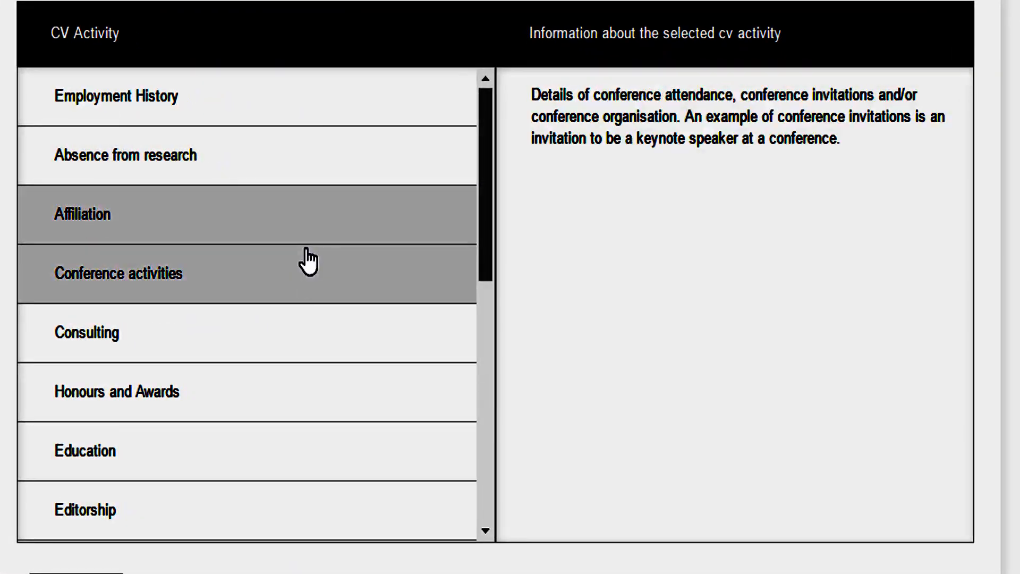
pyautogui.click(292, 345)
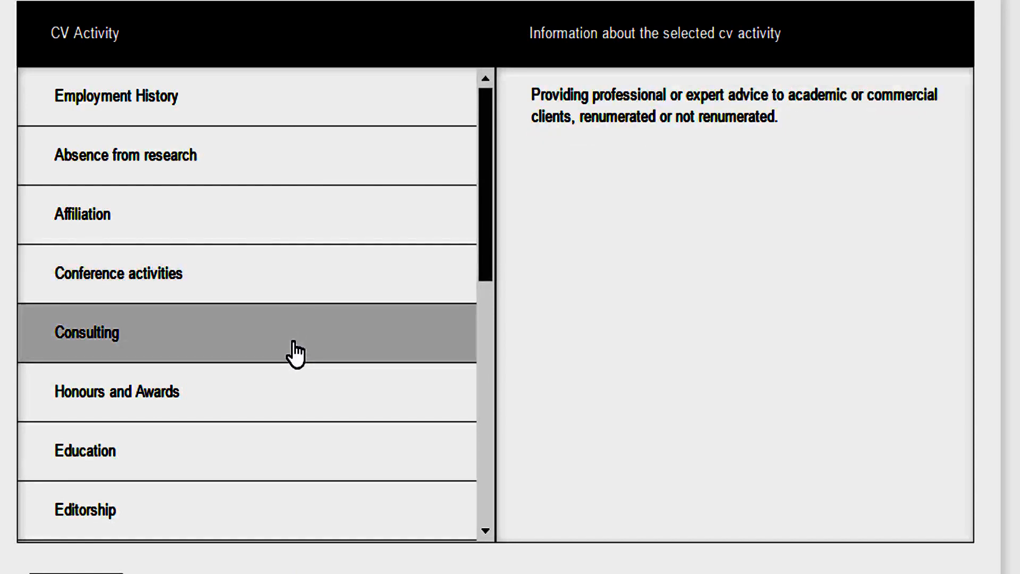
pyautogui.click(288, 405)
pyautogui.click(280, 453)
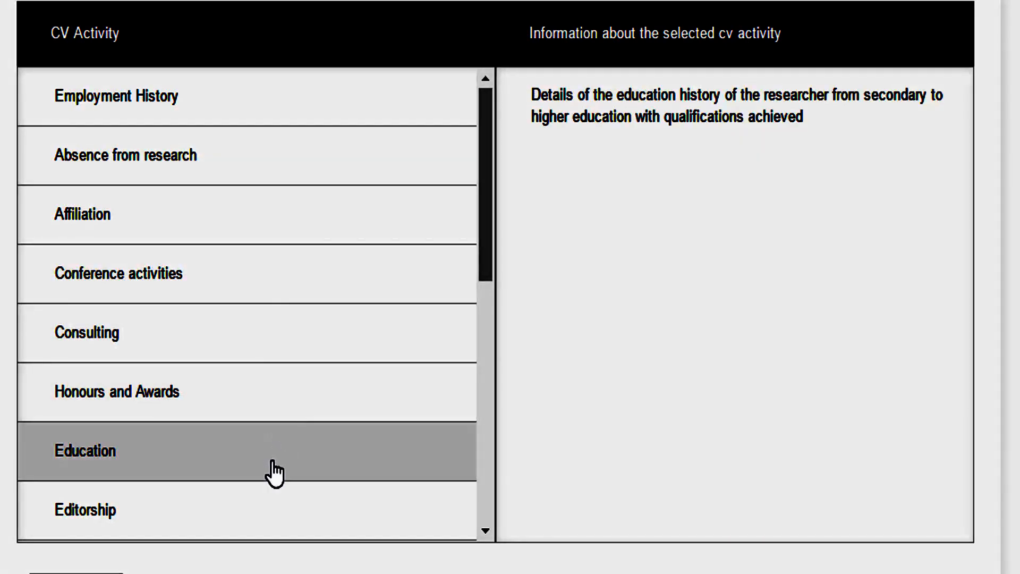
pyautogui.click(269, 518)
pyautogui.click(316, 452)
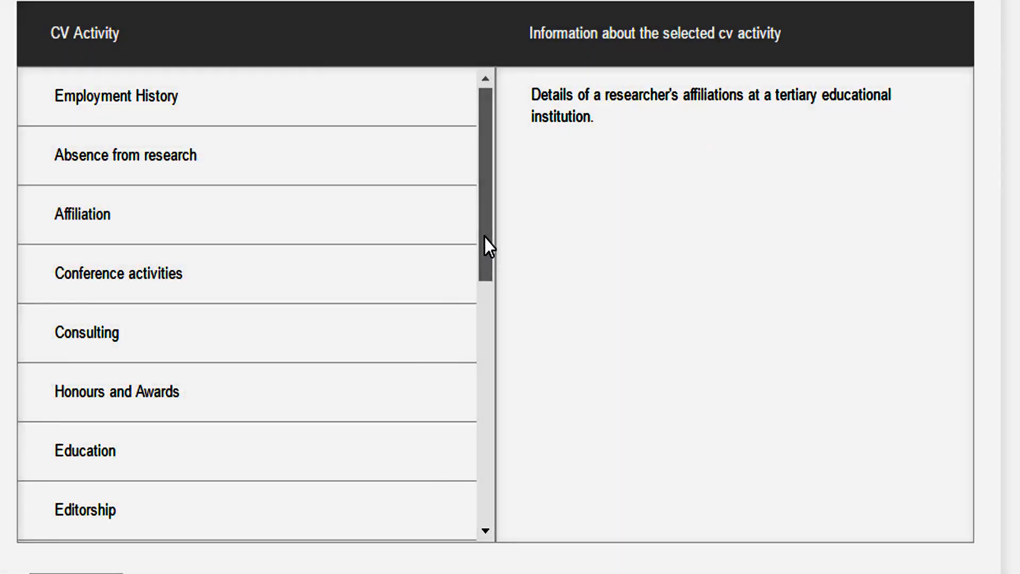
pyautogui.moveTo(485, 238); pyautogui.dragTo(470, 522)
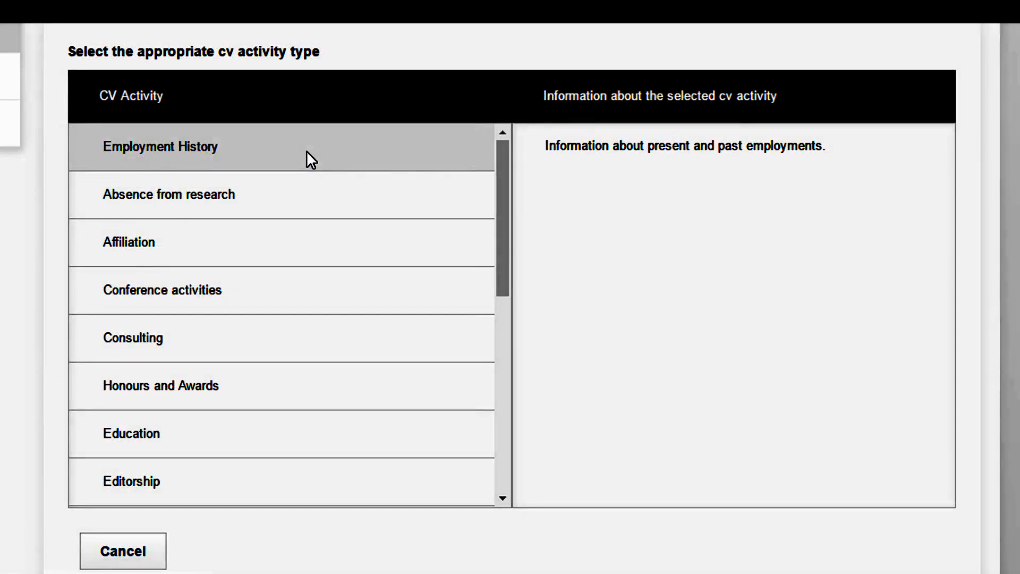
# Step: Create an Employment History activity named Lecturing at University of Uganda with the description "This is a description"
pyautogui.click(207, 159)
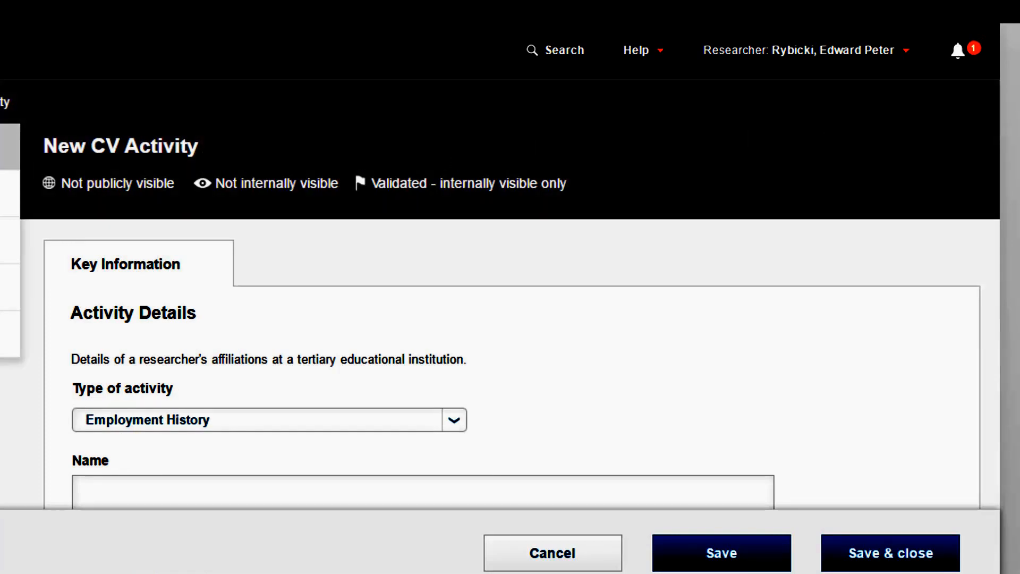
pyautogui.scroll(-6, 633, 145)
pyautogui.click(634, 145)
pyautogui.write('Lecturing')
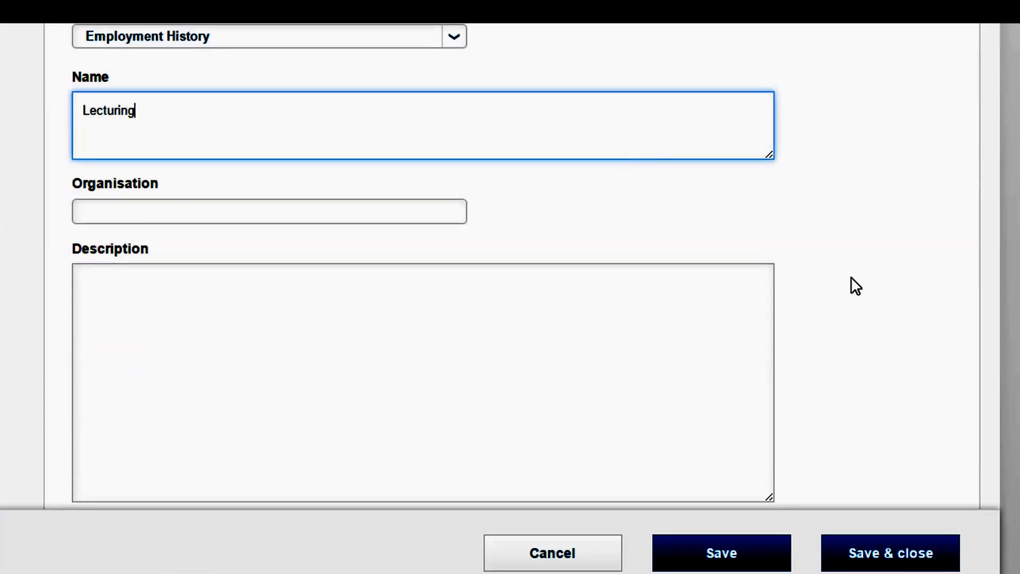
pyautogui.click(346, 216)
pyautogui.write('University o')
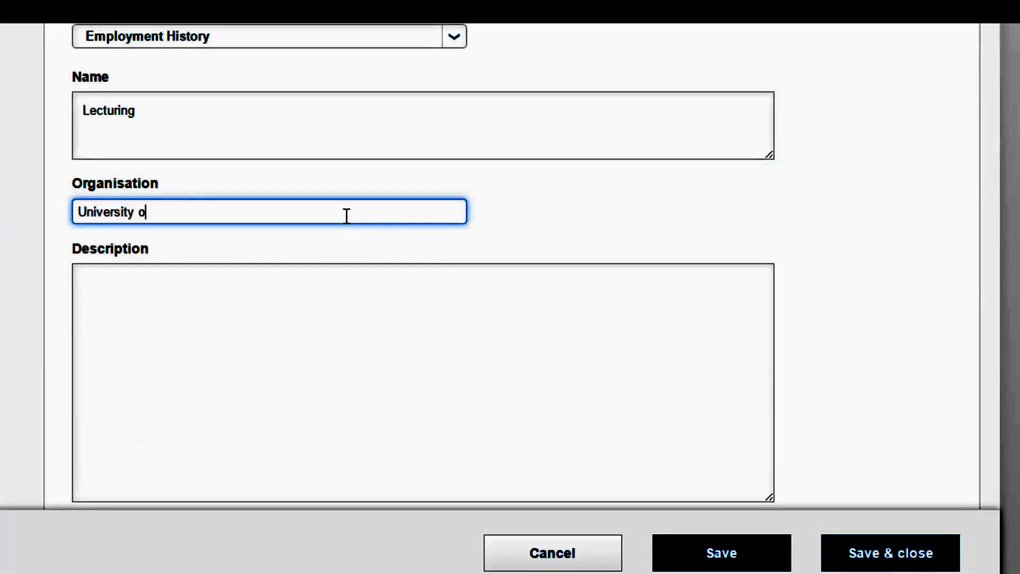
pyautogui.write('f Uganda')
pyautogui.click(296, 280)
pyautogui.write('This is a')
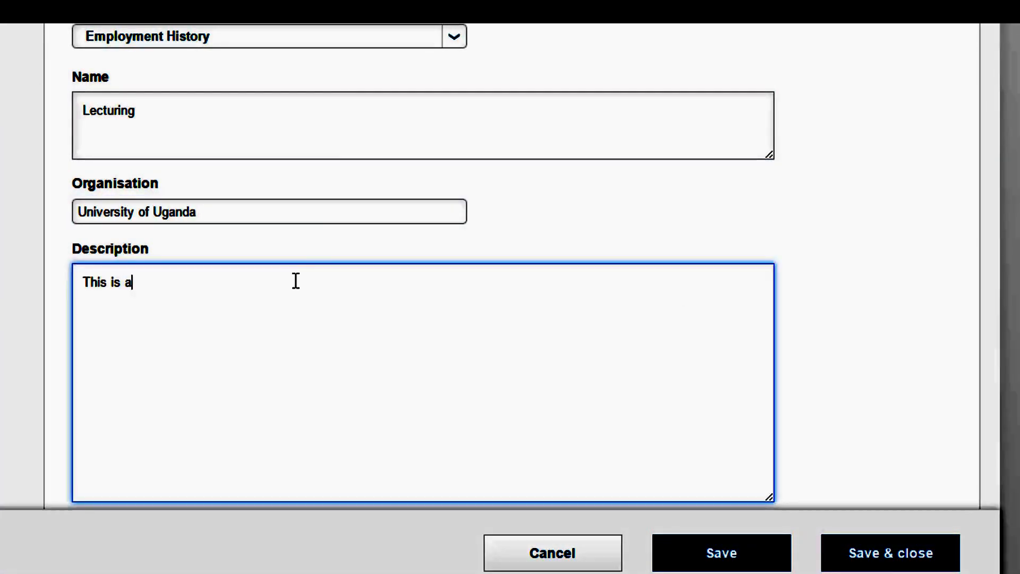
pyautogui.write(' description')
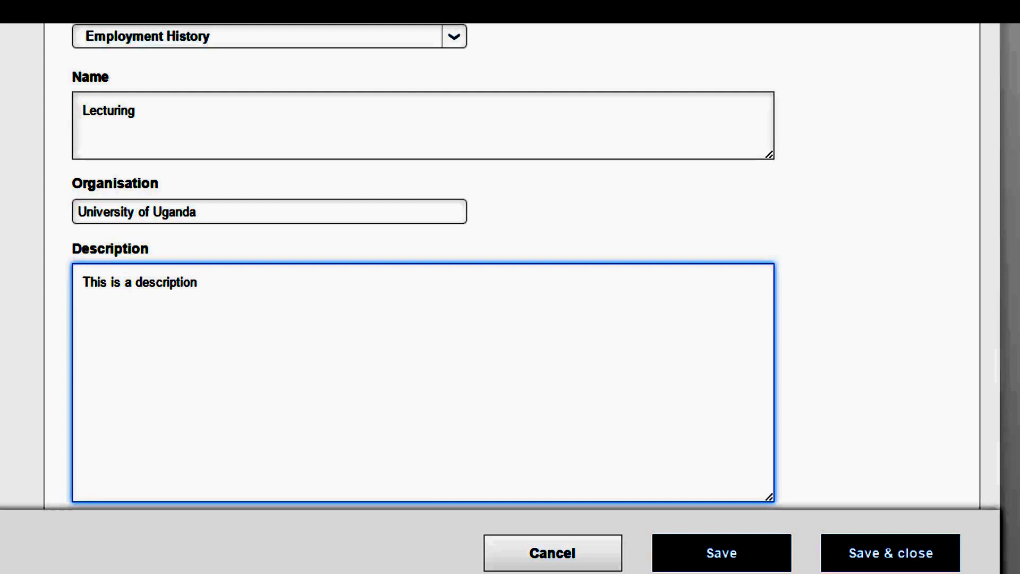
# Step: Set the employment basis to part time, dates from 01/10/2016 to 07/10/2016, and tick Engaged scholarship
pyautogui.scroll(-10, 252, 84)
pyautogui.scroll(1, 252, 84)
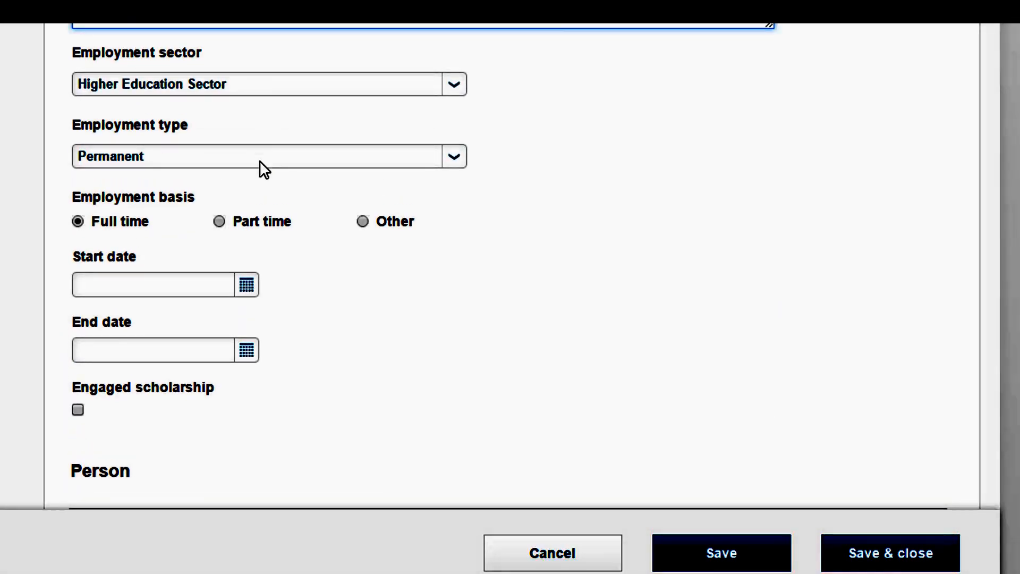
pyautogui.click(257, 222)
pyautogui.click(250, 287)
pyautogui.click(257, 386)
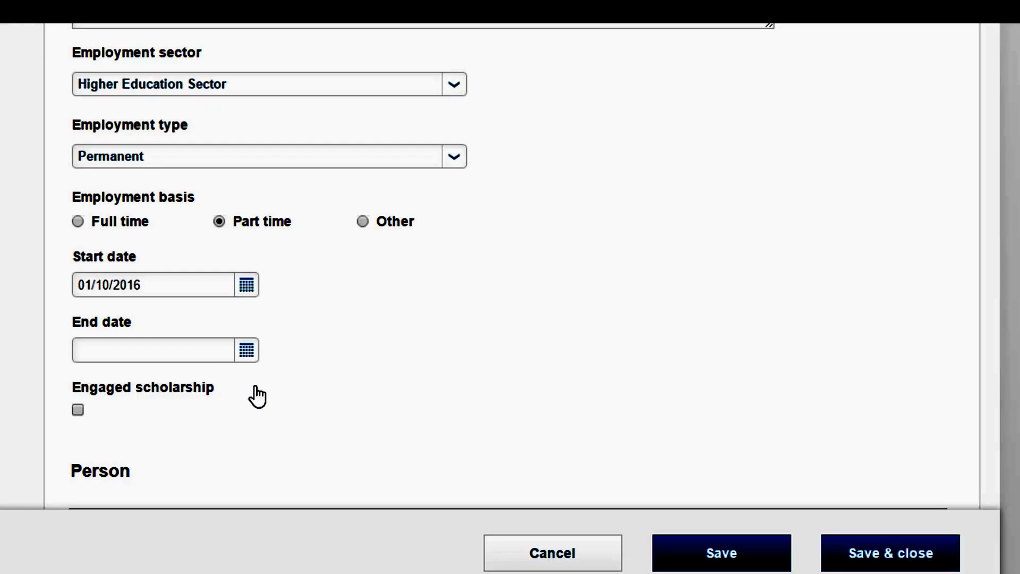
pyautogui.click(245, 350)
pyautogui.click(234, 174)
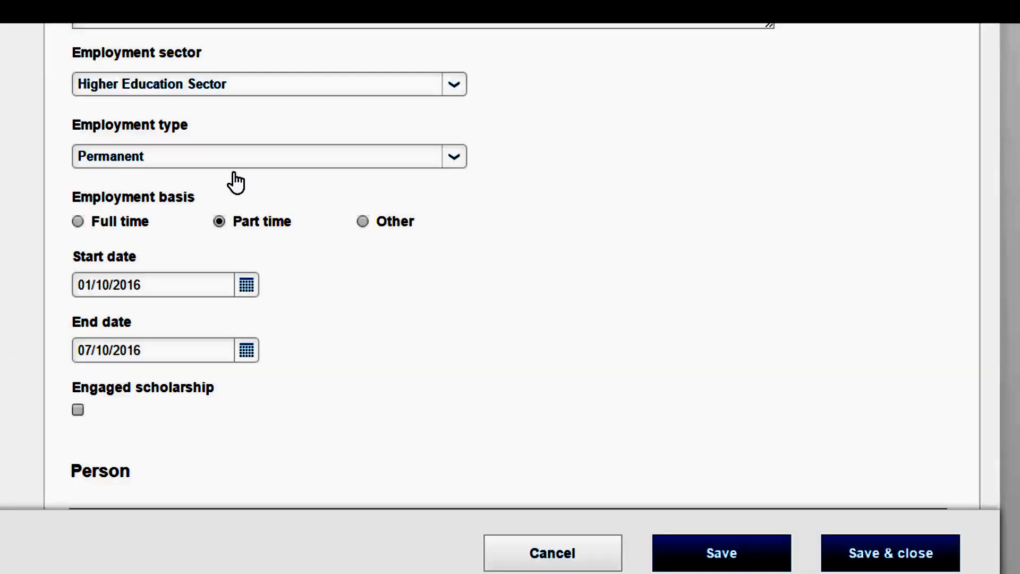
pyautogui.click(80, 413)
pyautogui.scroll(-5, 847, 368)
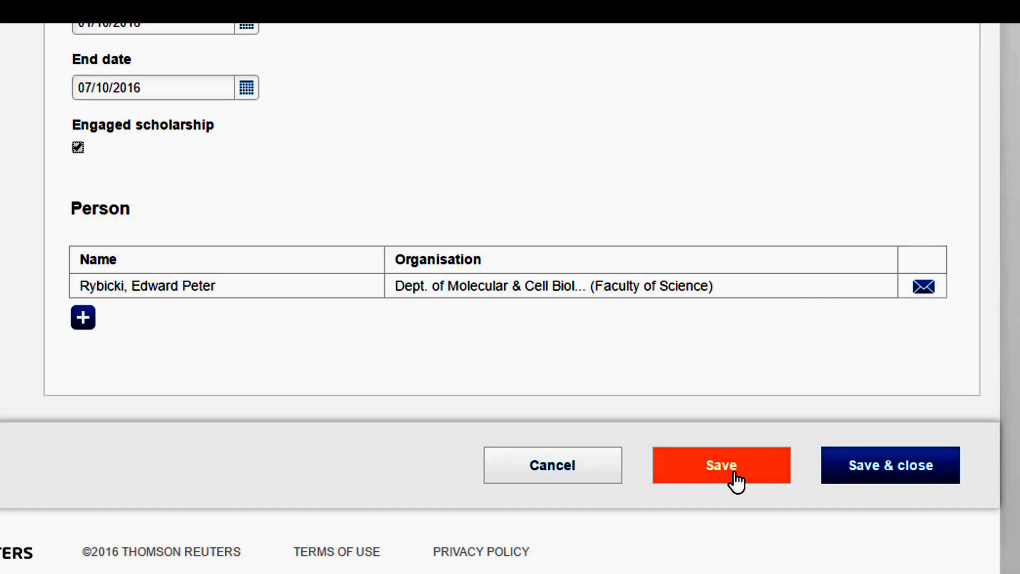
# Step: Save and close the activity with the status Validated - publicly and internally visible
pyautogui.click(879, 477)
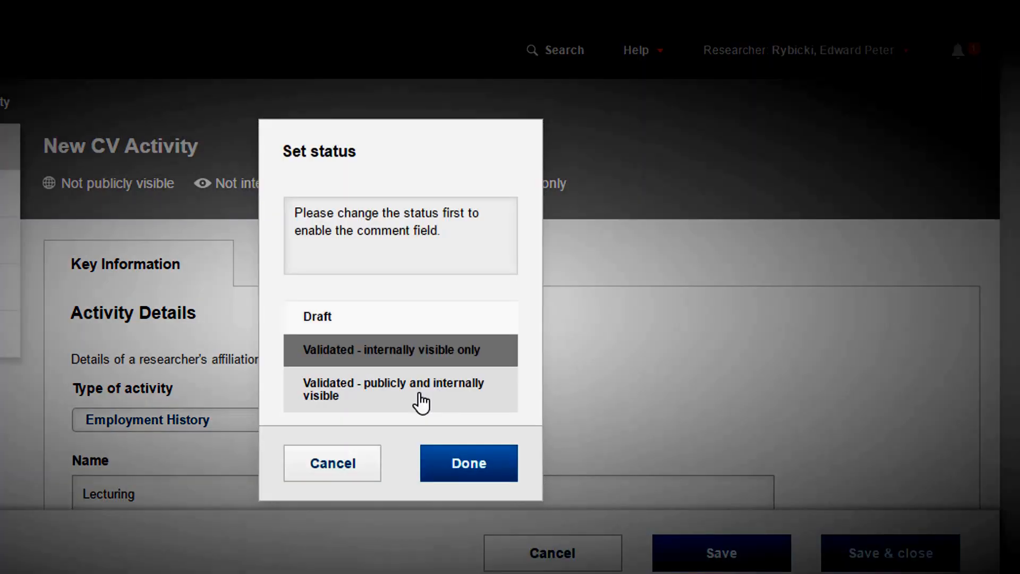
pyautogui.click(422, 403)
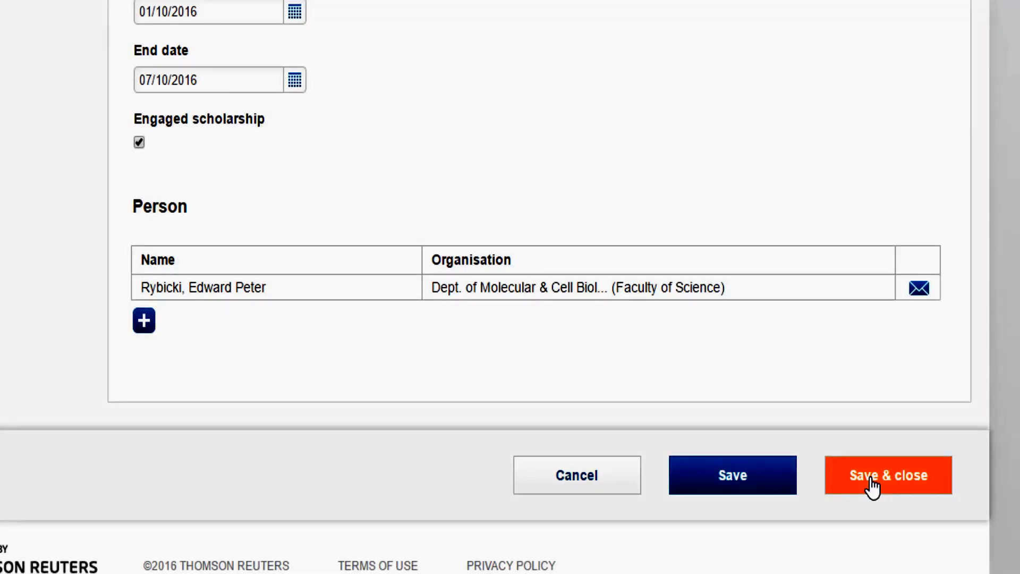
pyautogui.click(873, 485)
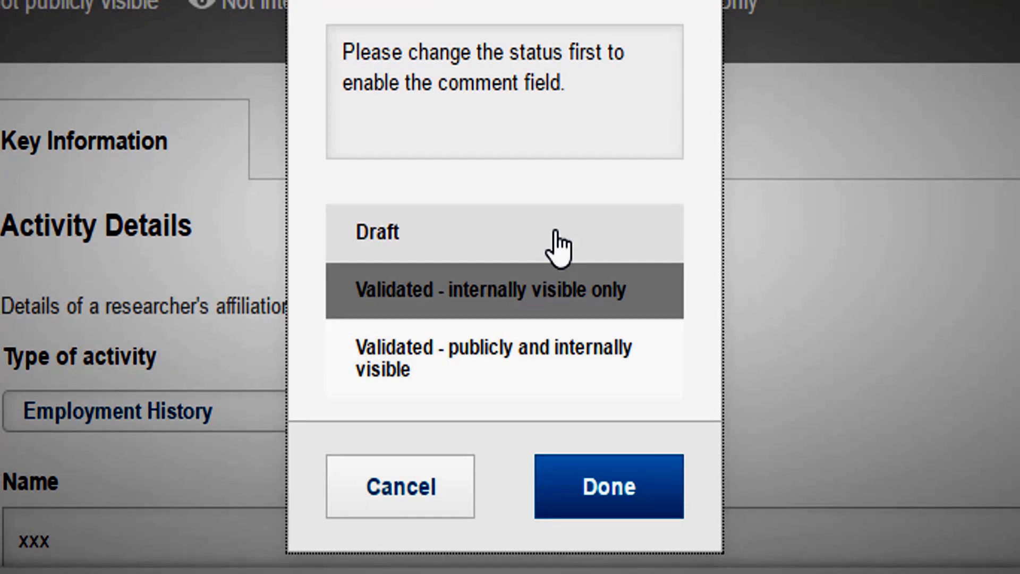
pyautogui.click(555, 311)
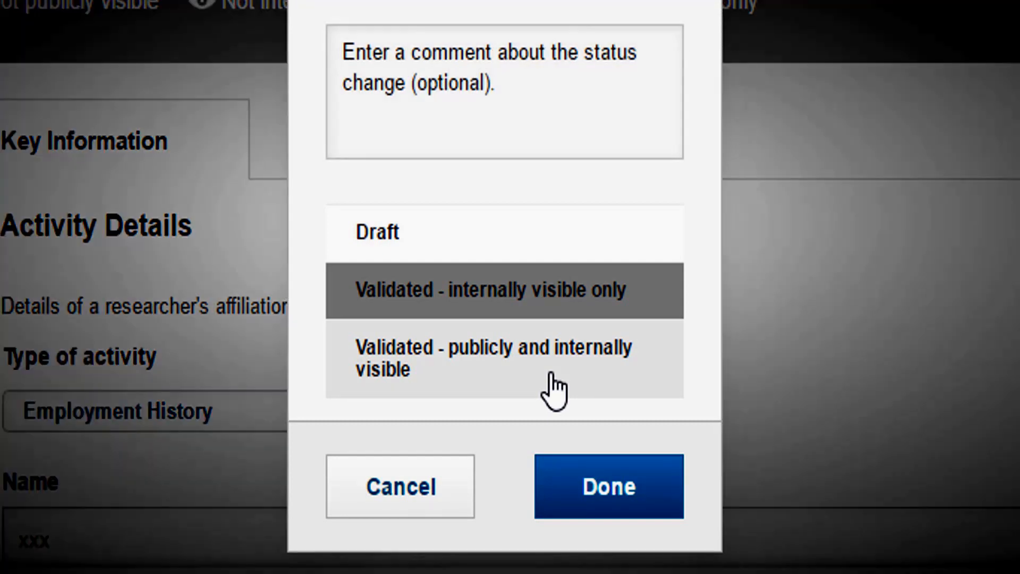
pyautogui.click(552, 379)
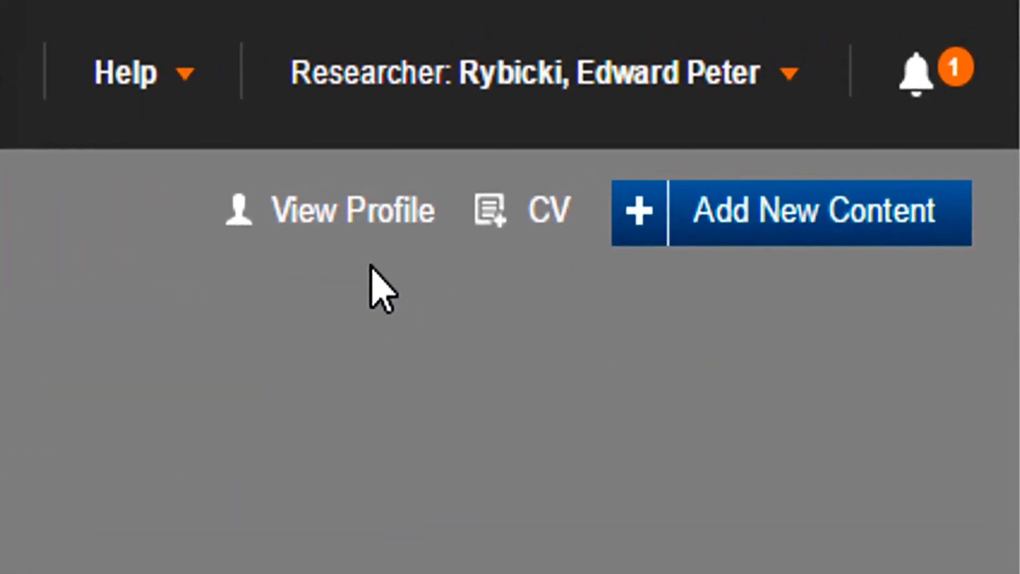
# Step: Open the Research Portal, run a general search for the researcher's name, and open the researcher from the People results
pyautogui.click(360, 228)
pyautogui.scroll(-10, 510, 287)
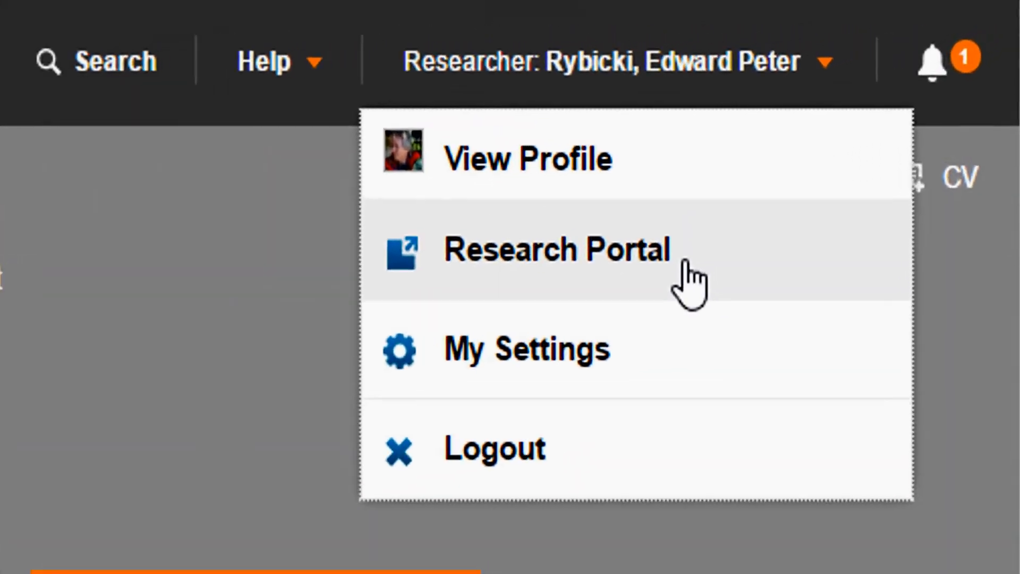
pyautogui.click(826, 139)
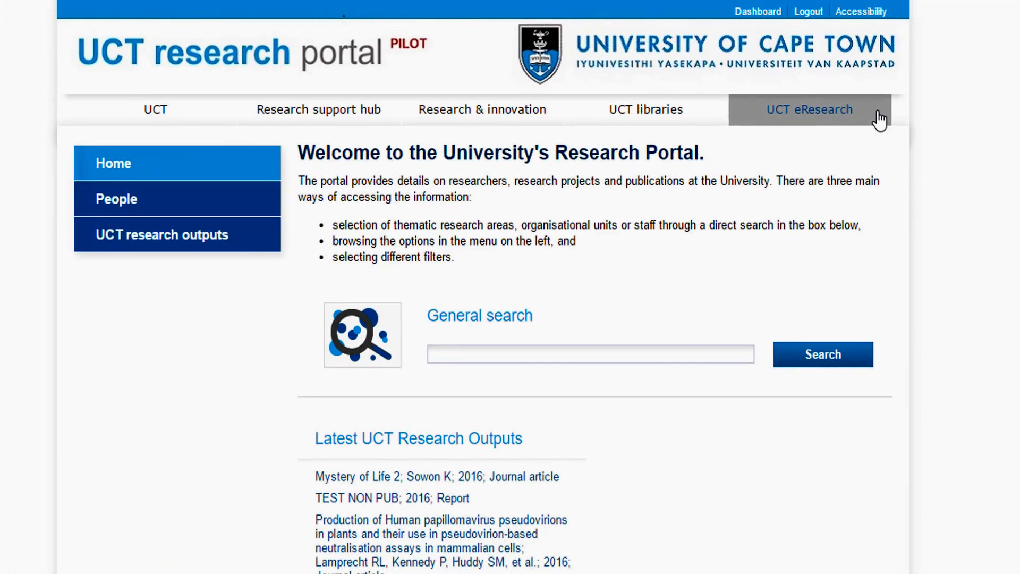
pyautogui.click(567, 356)
pyautogui.write('Ed Rybicki')
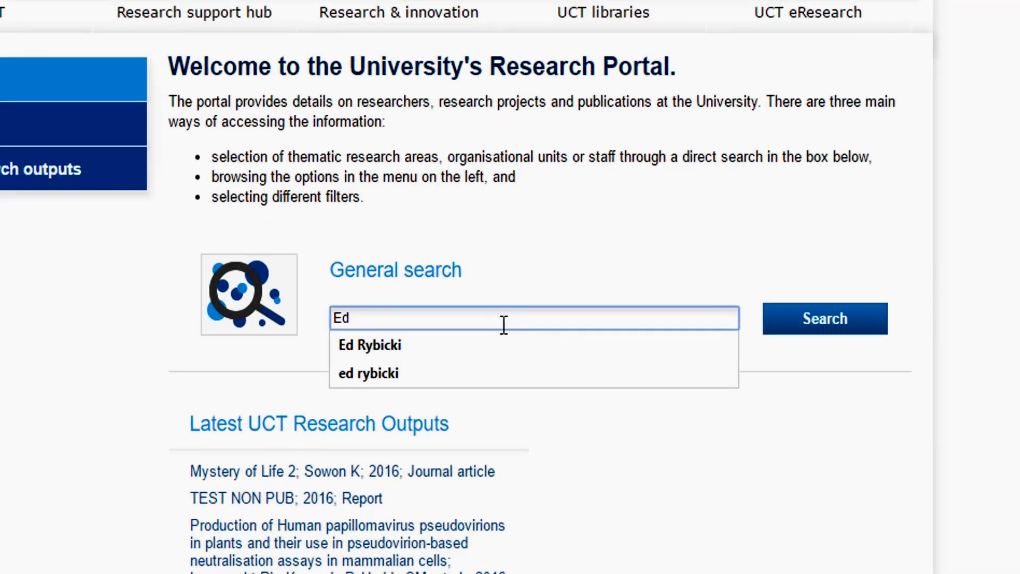
pyautogui.click(563, 378)
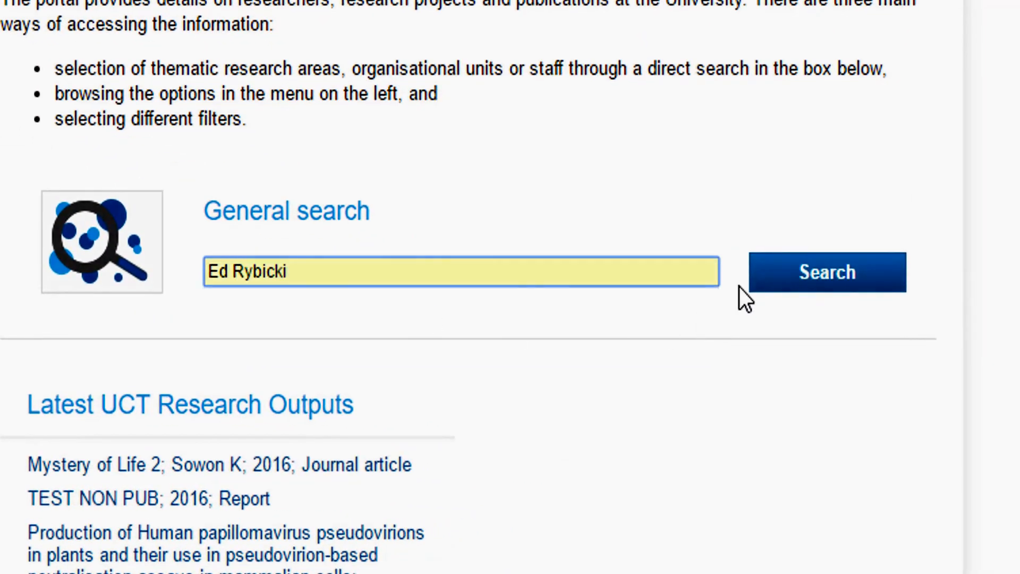
pyautogui.click(768, 282)
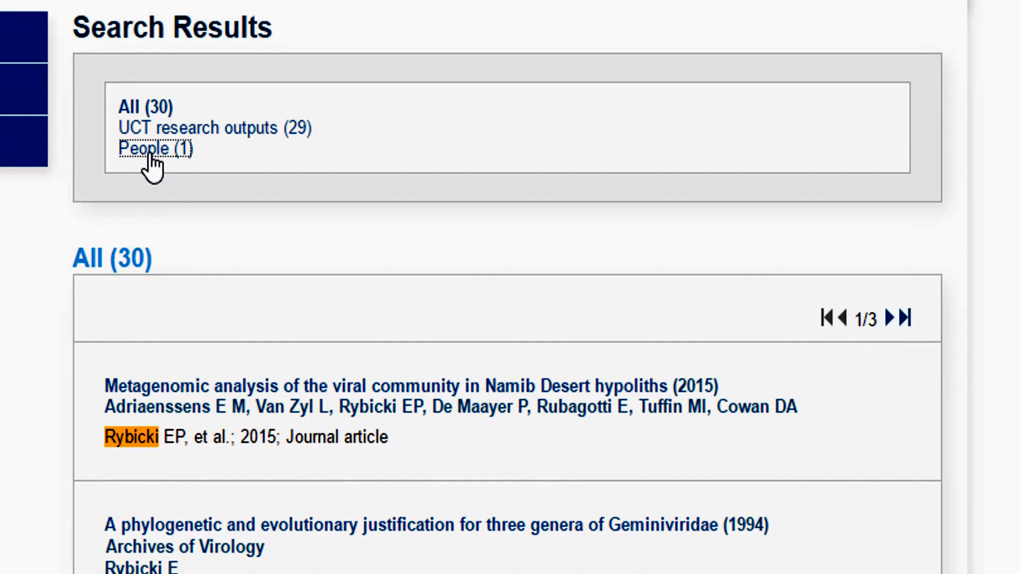
pyautogui.click(391, 268)
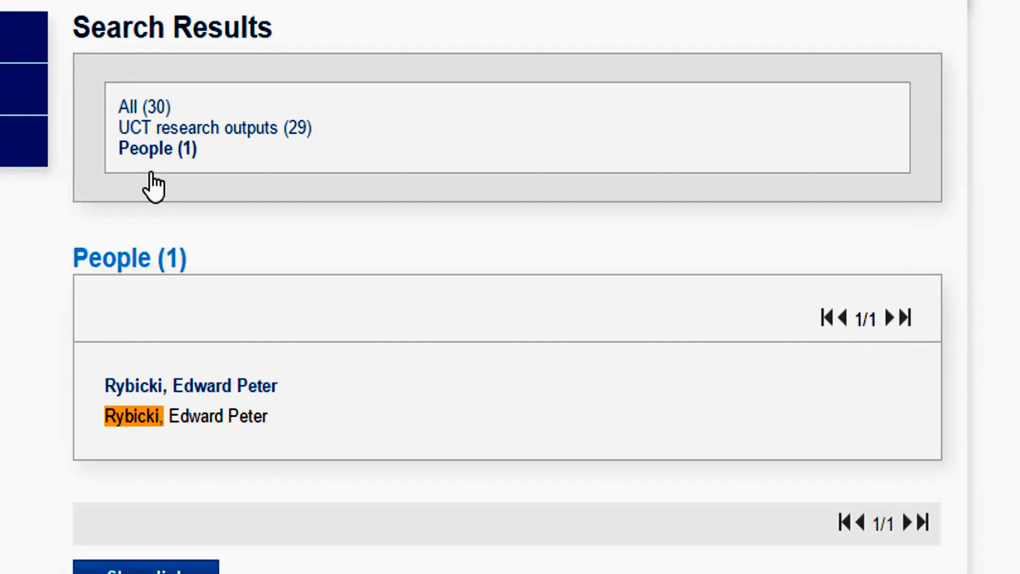
pyautogui.click(188, 386)
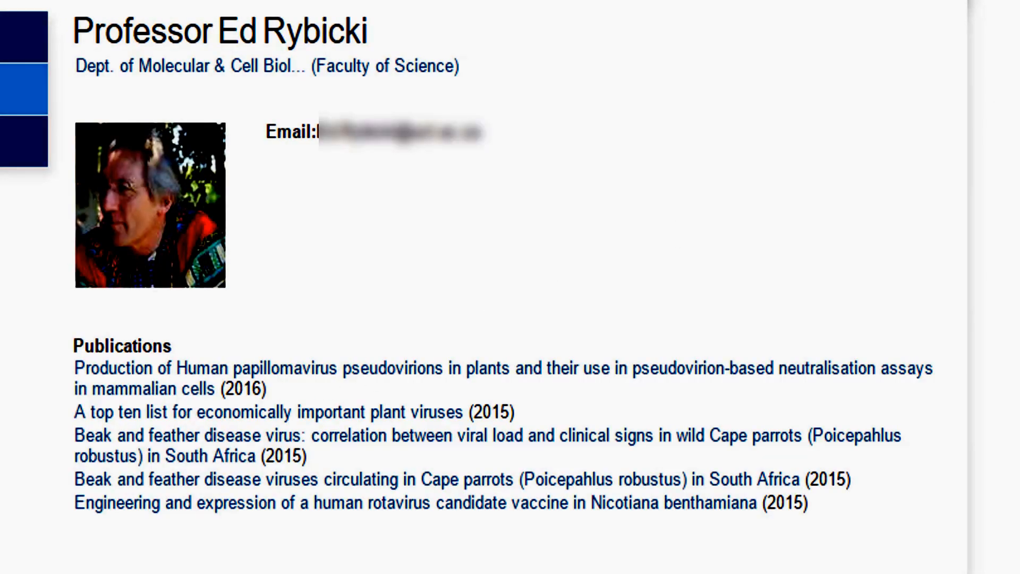
# Step: Scroll through the researcher's public portal profile to examine its listed sections
pyautogui.scroll(-9, 486, 287)
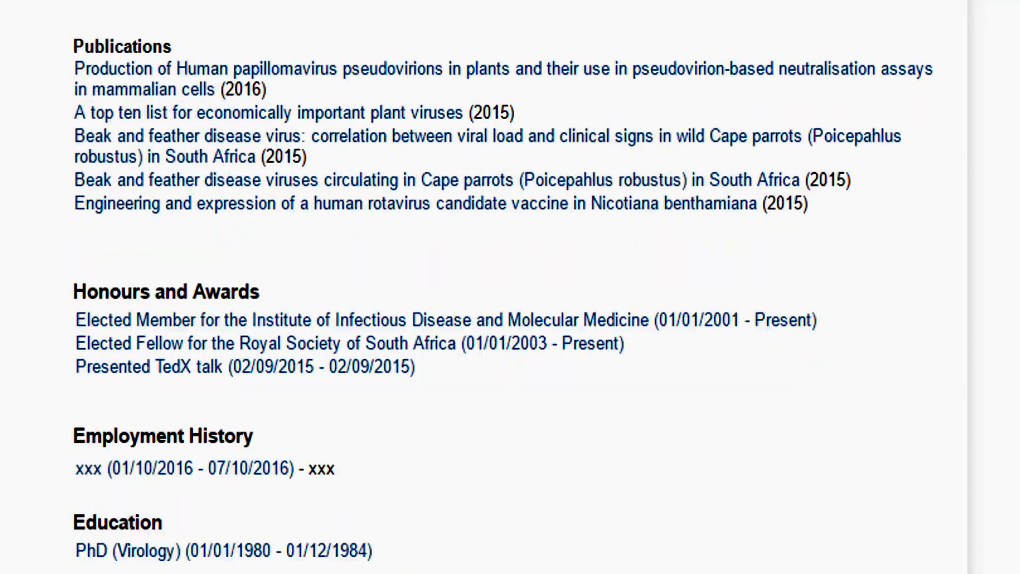
pyautogui.scroll(-10, 484, 287)
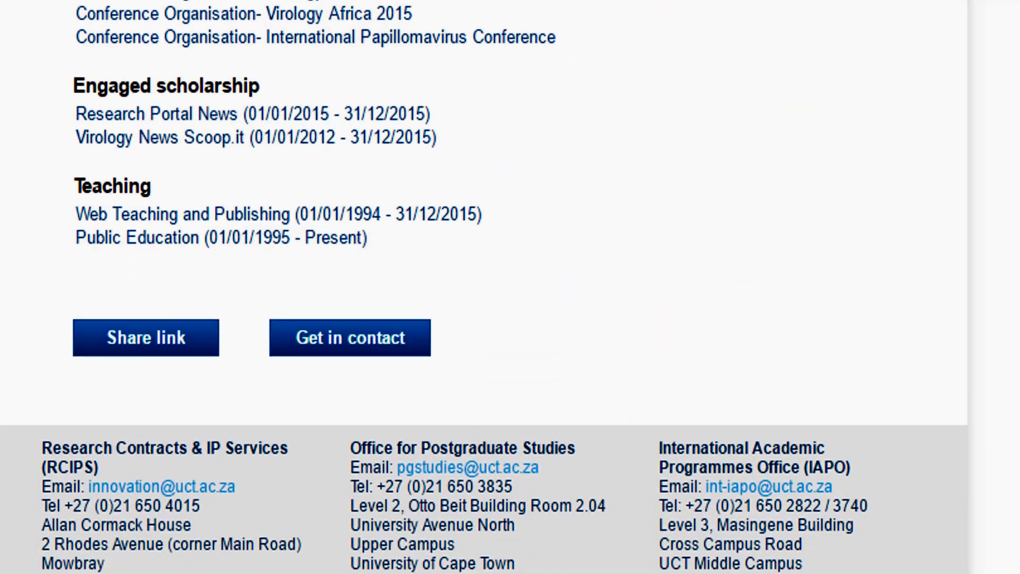
pyautogui.scroll(6, 484, 287)
pyautogui.scroll(10, 483, 287)
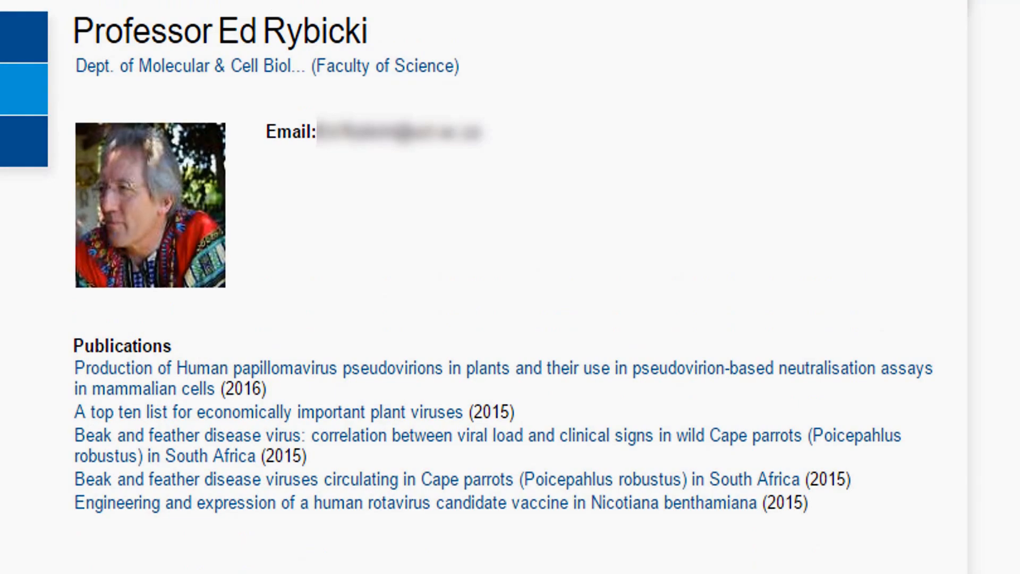